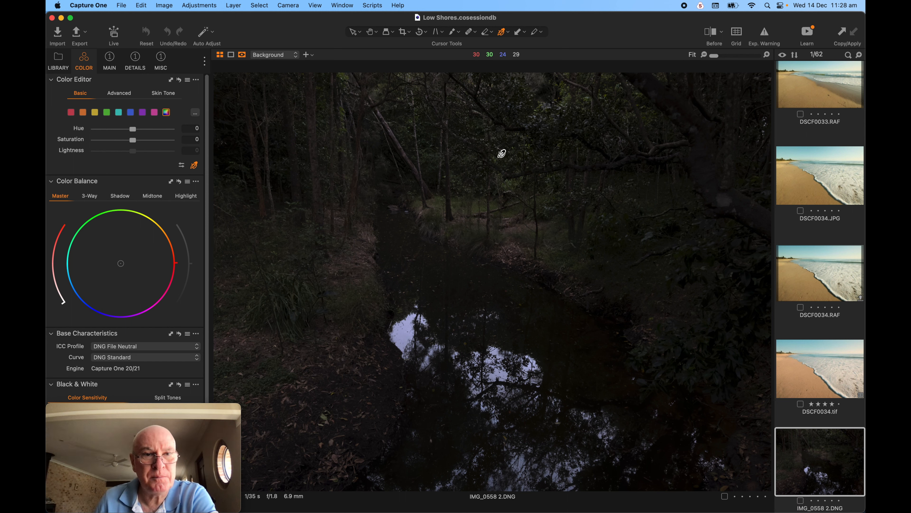
On the main tool tab, expand the Histogram, Exposure Evaluation and Exposure panels.
left_click(114, 61)
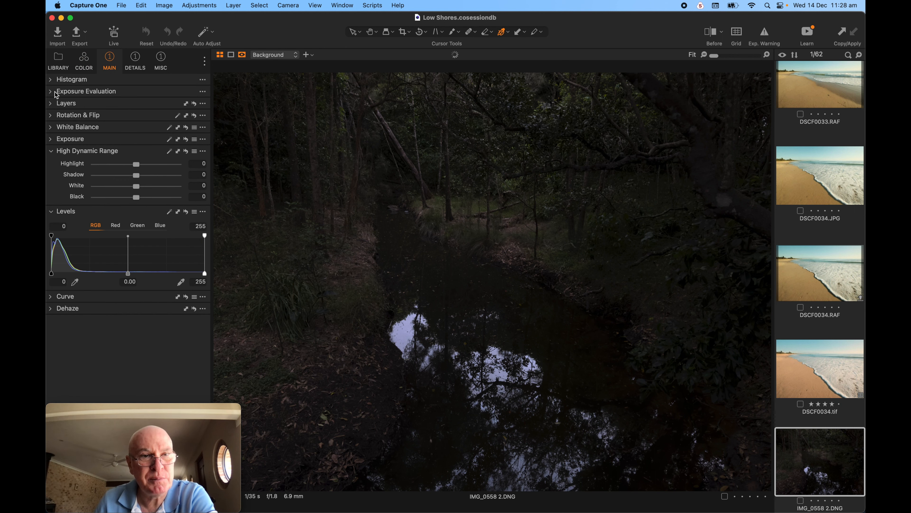
left_click(52, 91)
left_click(52, 79)
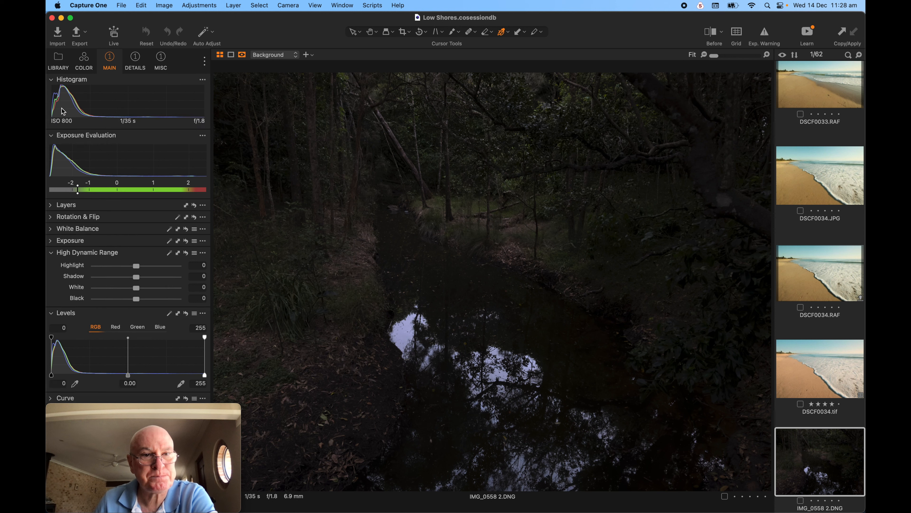
left_click(52, 240)
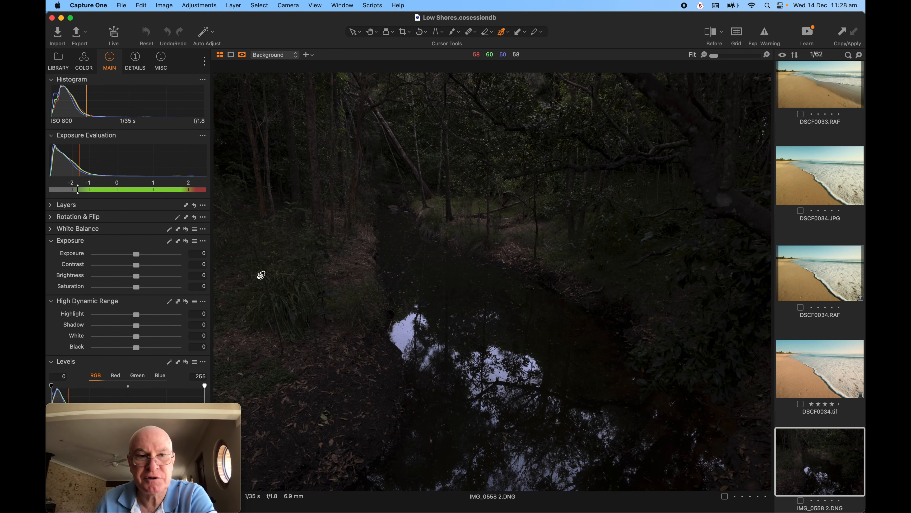
Try Exposure at about 2.03, turn off Exp. Warning, then reset Exposure to 0.
left_click_drag(136, 255, 157, 257)
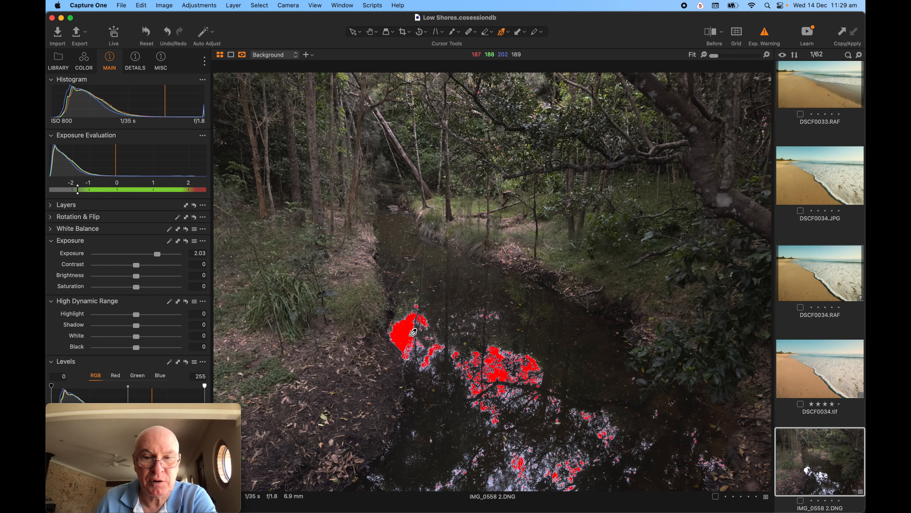
left_click(767, 37)
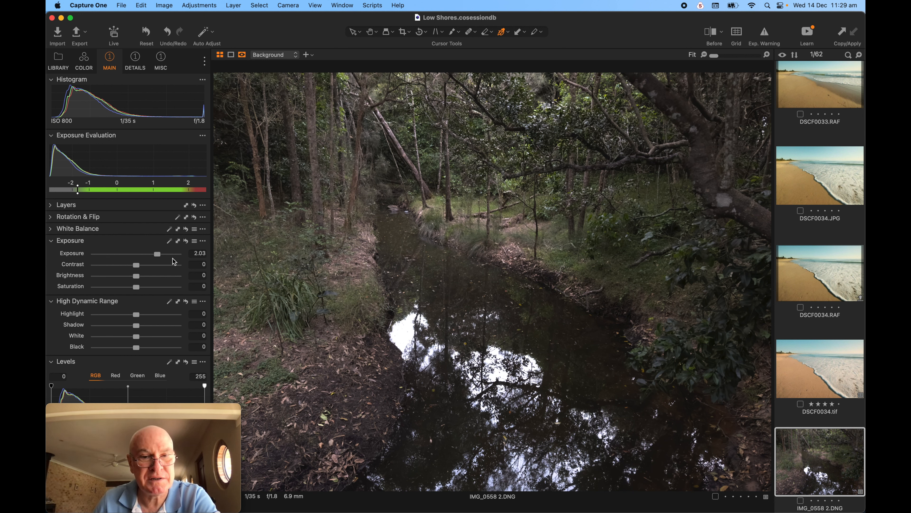
double_click(158, 254)
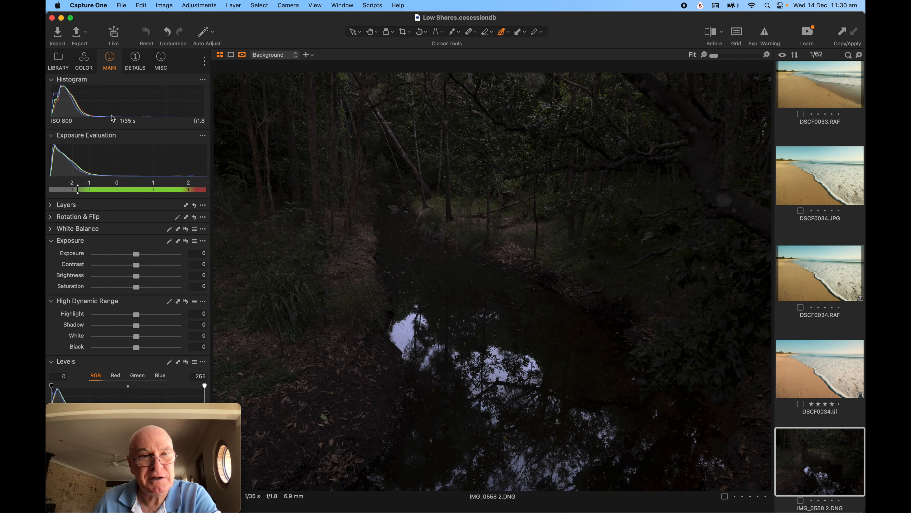
left_click_drag(137, 254, 152, 256)
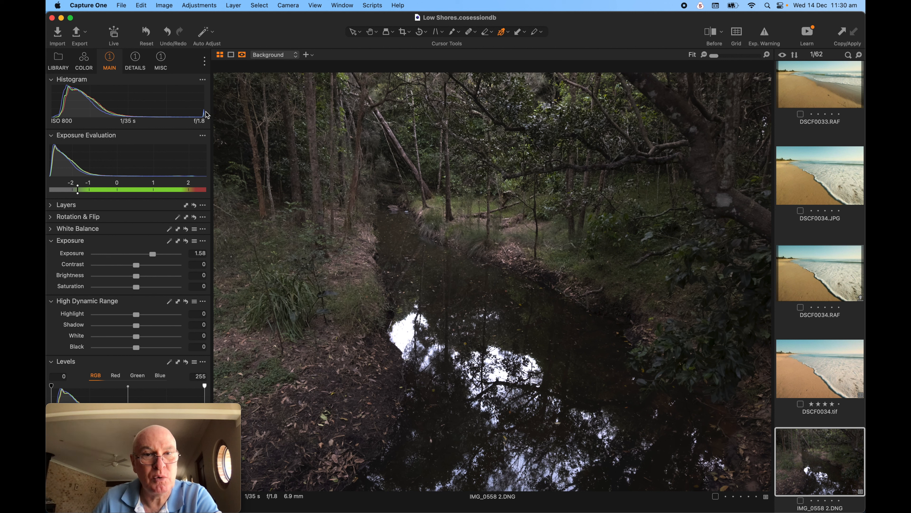
left_click(154, 256)
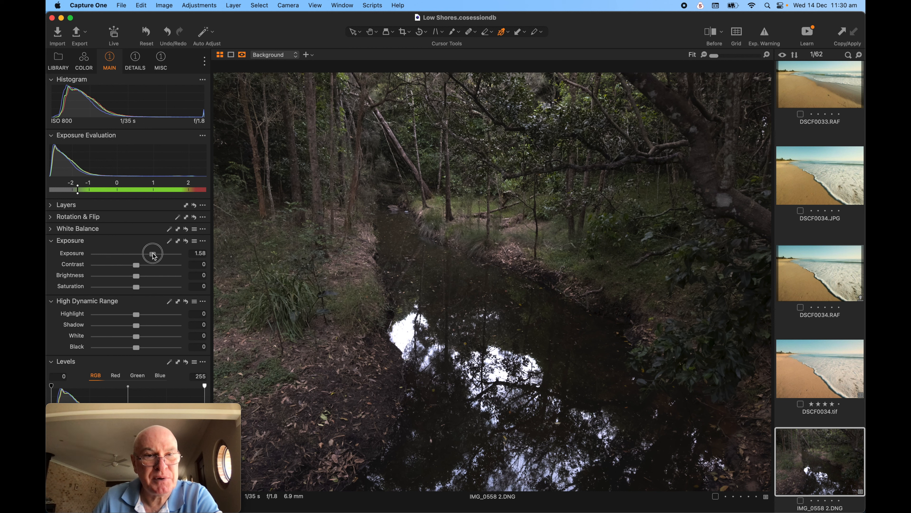
left_click_drag(155, 256, 164, 256)
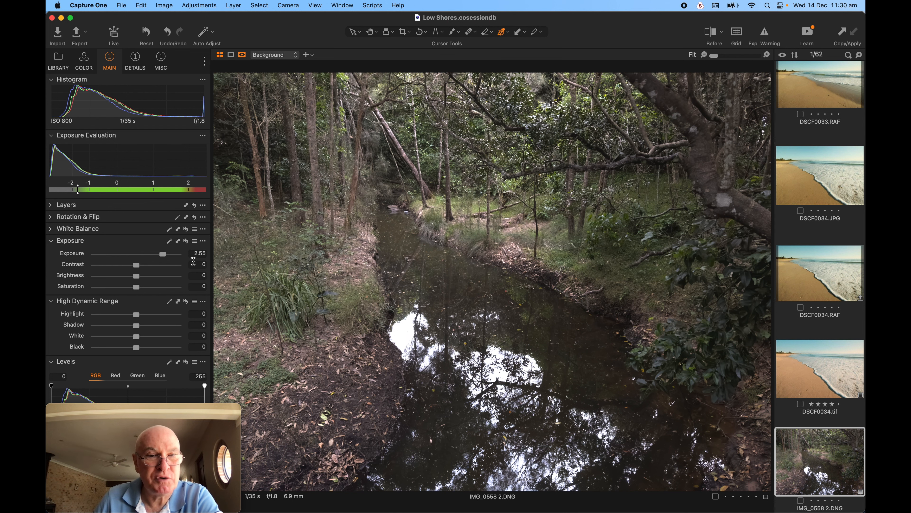
double_click(165, 254)
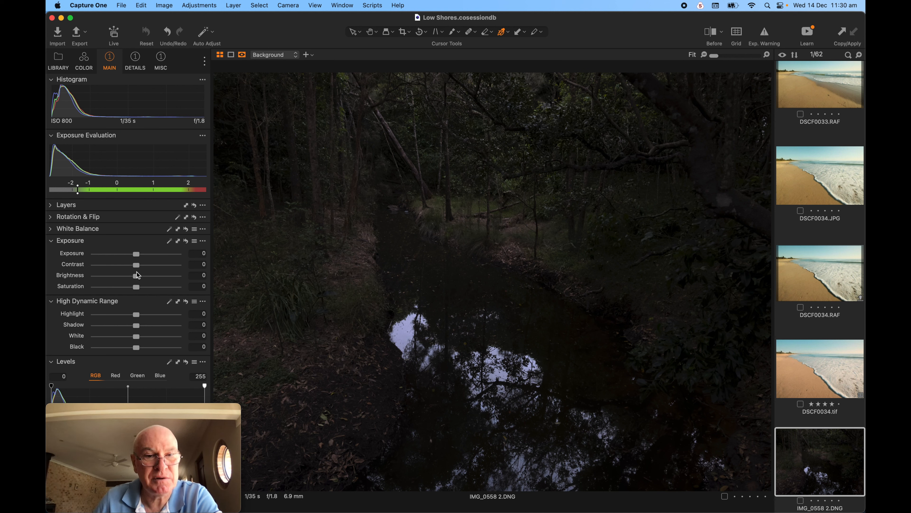
left_click_drag(137, 275, 168, 279)
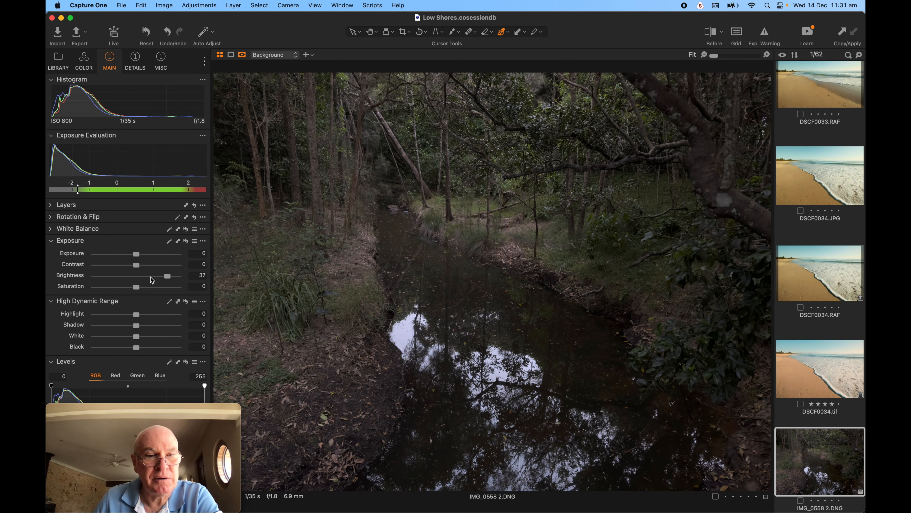
left_click_drag(169, 279, 182, 278)
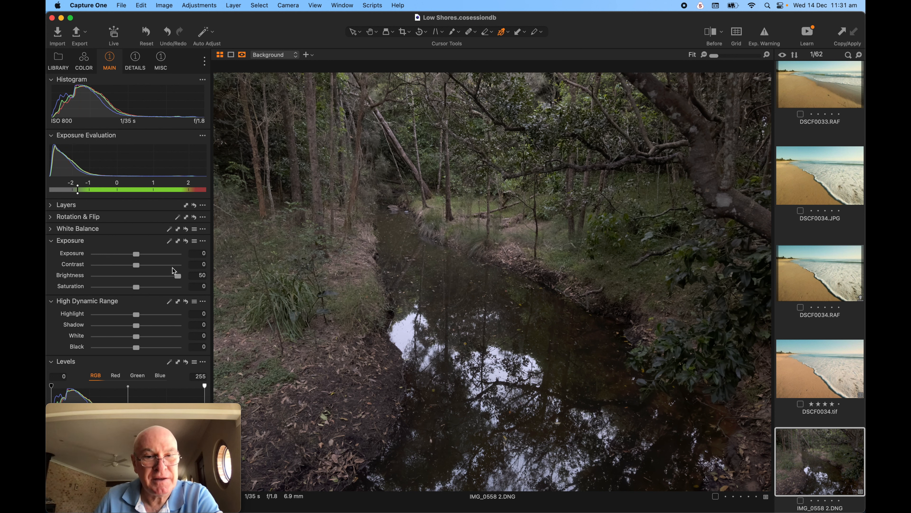
double_click(177, 276)
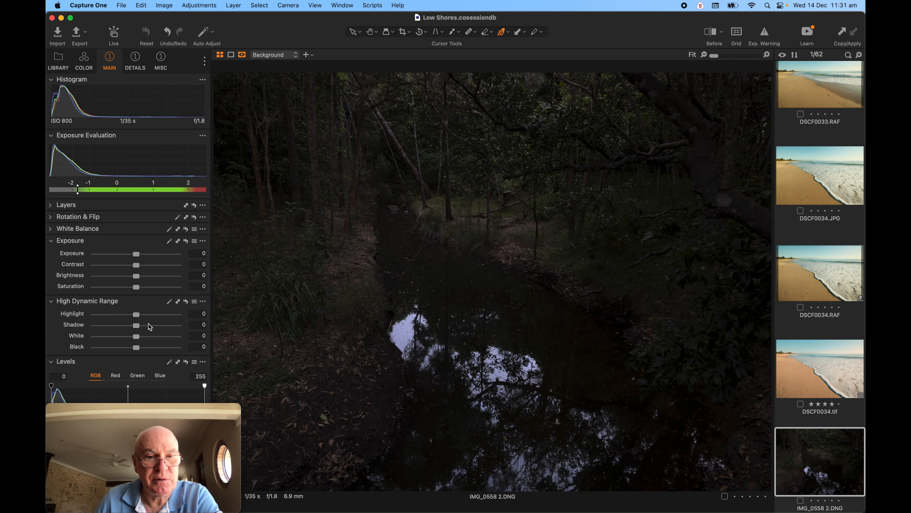
Push the High Dynamic Range Shadow slider up to 100 to open the dark trees and banks.
left_click(139, 326)
left_click_drag(140, 326, 150, 328)
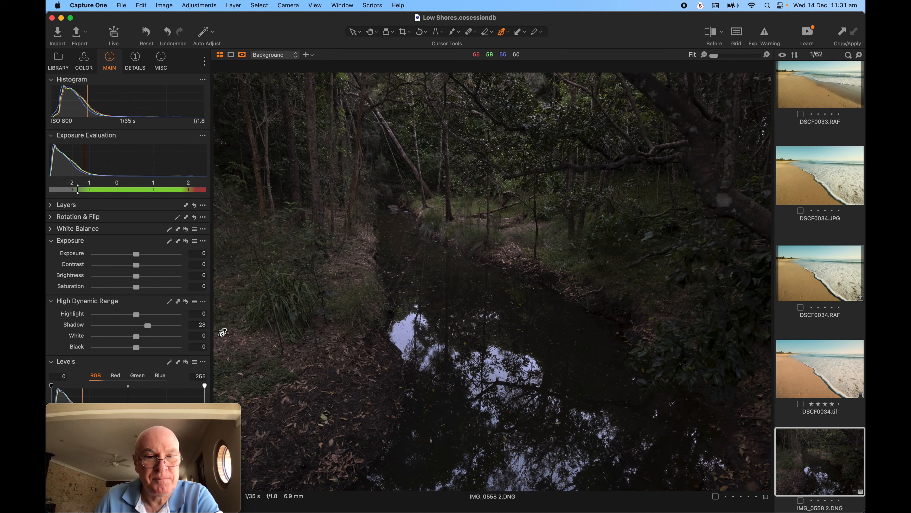
left_click_drag(150, 325, 179, 328)
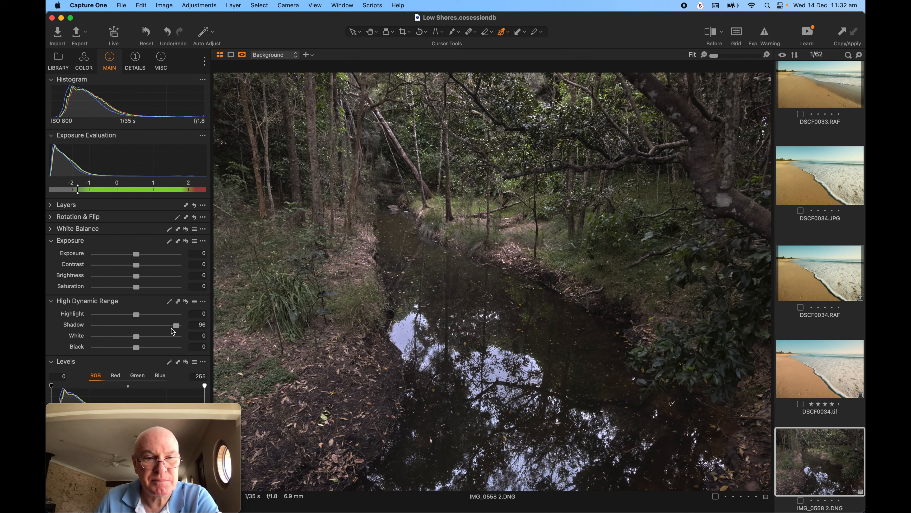
mouse_move(177, 329)
left_mouse_down()
mouse_move(167, 331)
mouse_move(179, 329)
left_mouse_up()
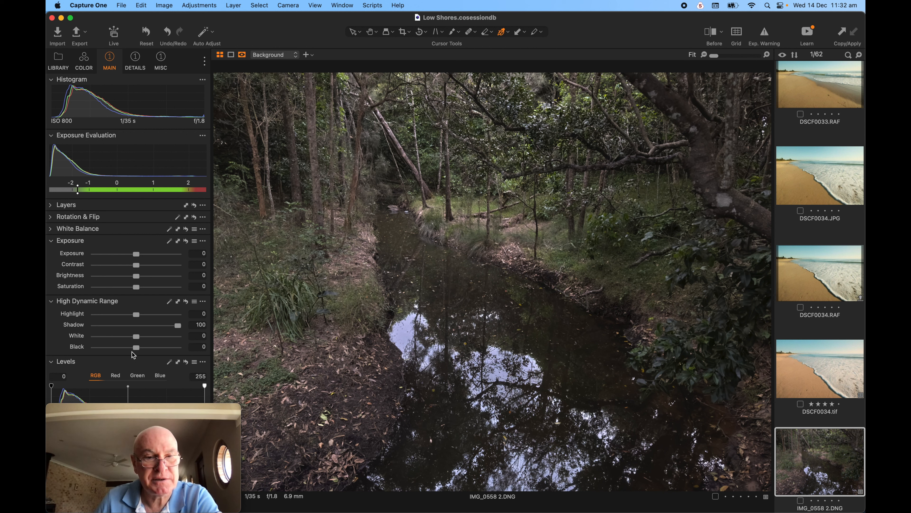
left_click_drag(138, 350, 181, 353)
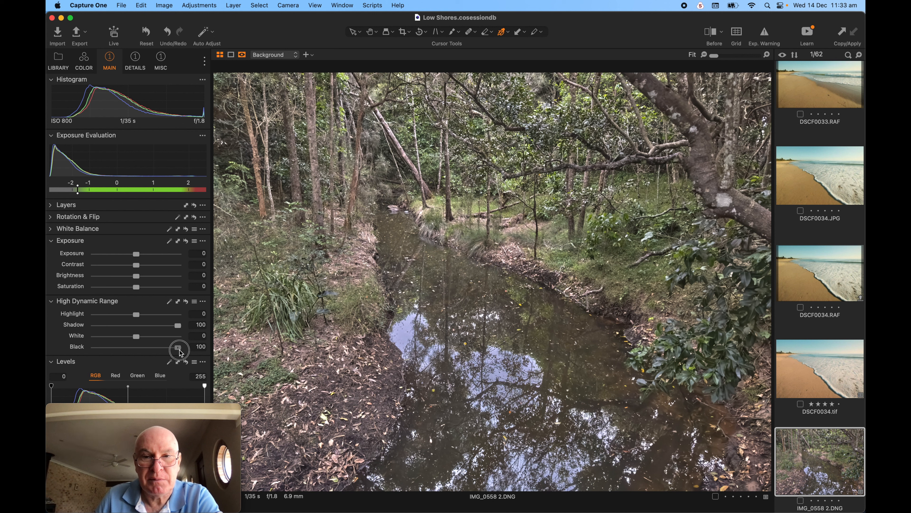
left_click_drag(181, 353, 97, 349)
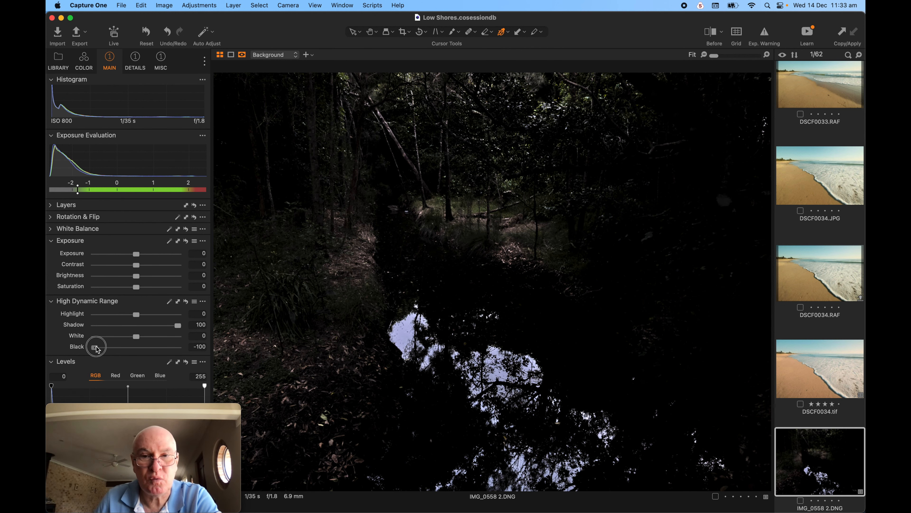
left_click(95, 348)
double_click(95, 348)
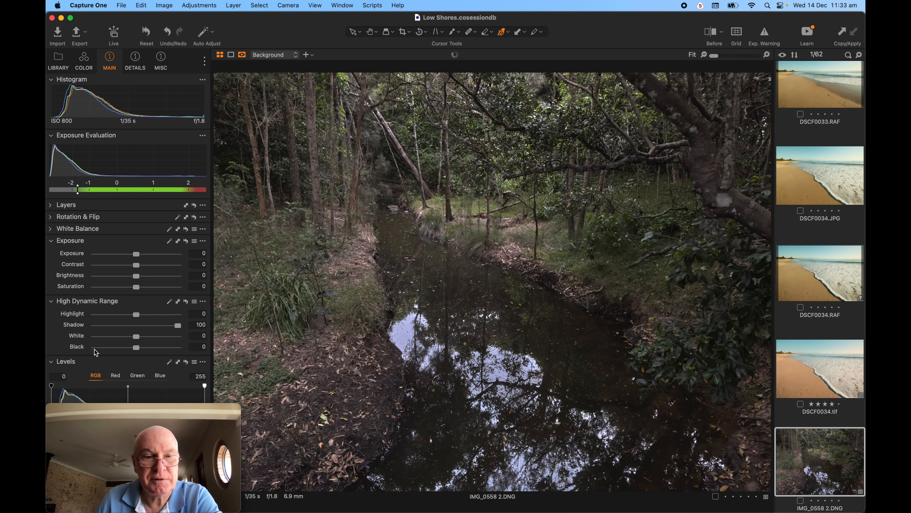
left_click(137, 349)
left_click_drag(138, 350, 150, 351)
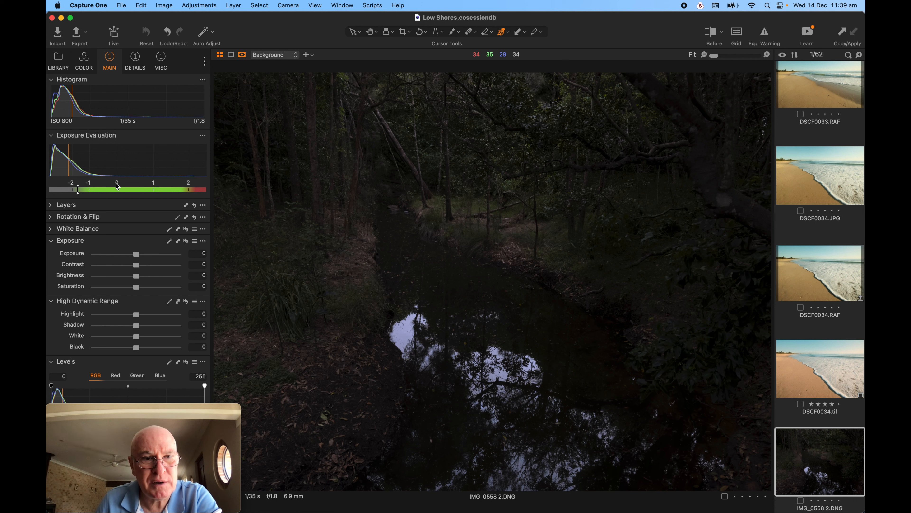
Raise Exposure to 1.75 to brighten the whole forest creek photo.
left_click(140, 257)
left_click_drag(140, 257, 158, 257)
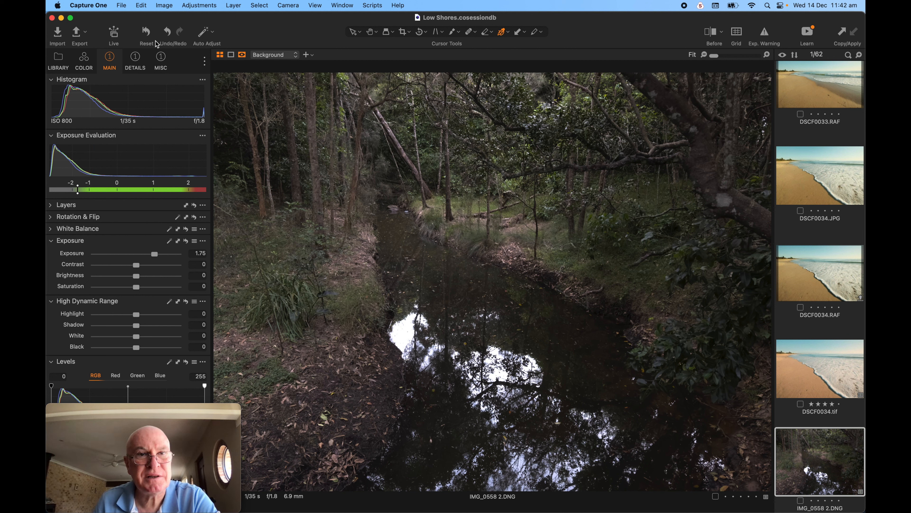
Reset Exposure to 0, then set HDR Shadow to 94 and Black to 4.
left_click(146, 33)
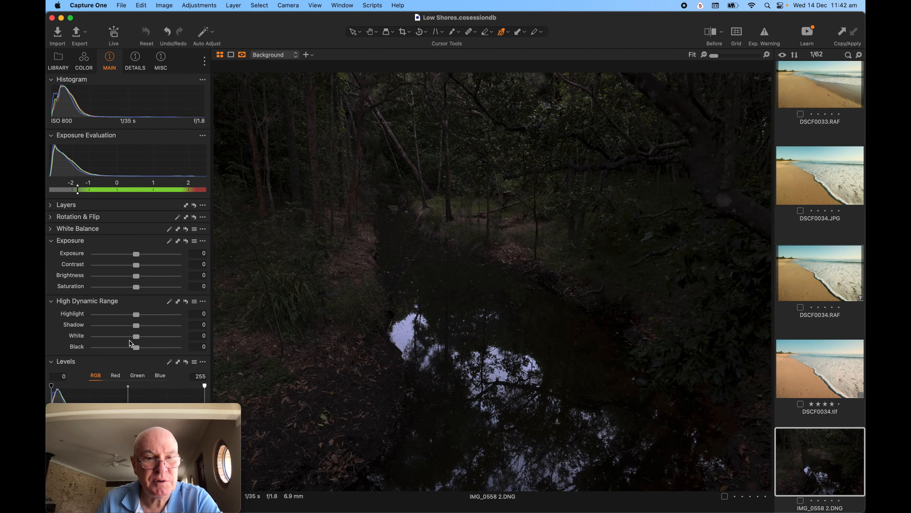
left_click_drag(137, 324, 182, 329)
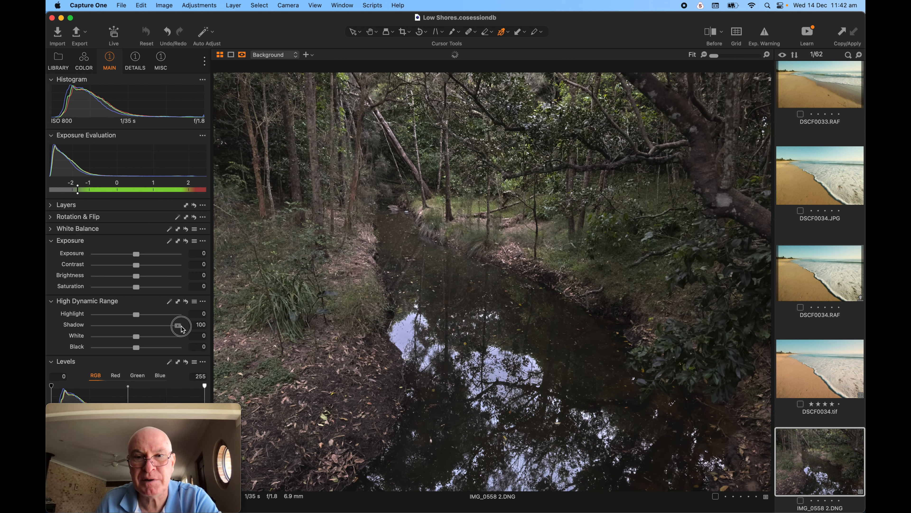
mouse_move(138, 348)
left_mouse_down()
mouse_move(147, 348)
mouse_move(139, 351)
left_mouse_up()
left_click_drag(176, 329, 174, 328)
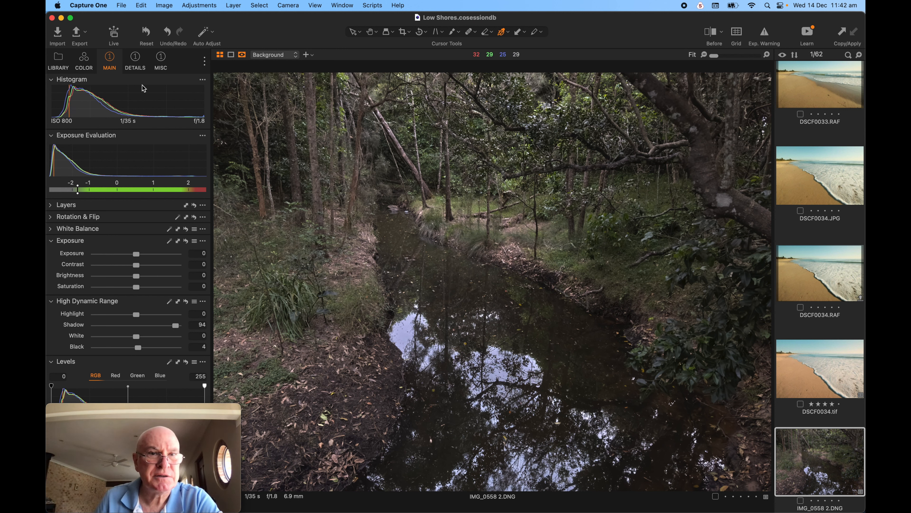
In the Color tab's Base Characteristics, set the Curve to Auto.
left_click(83, 60)
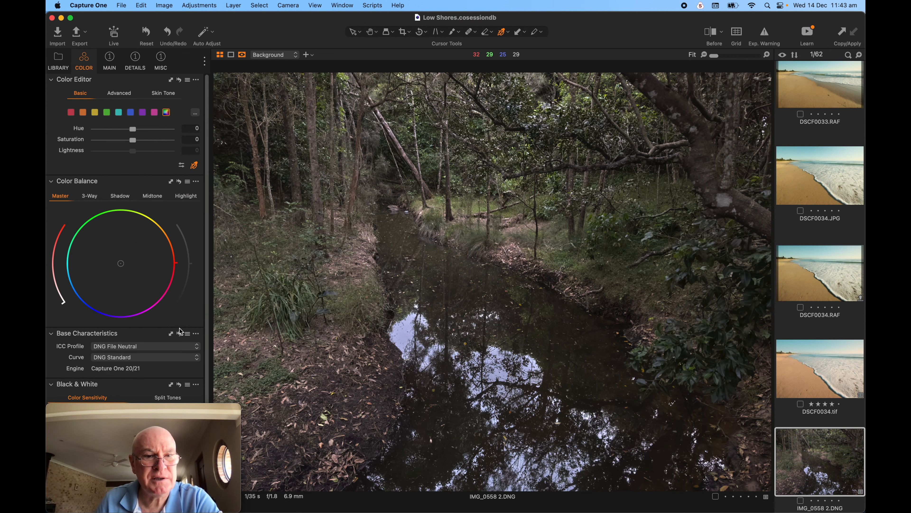
scroll(182, 290, "down", 2)
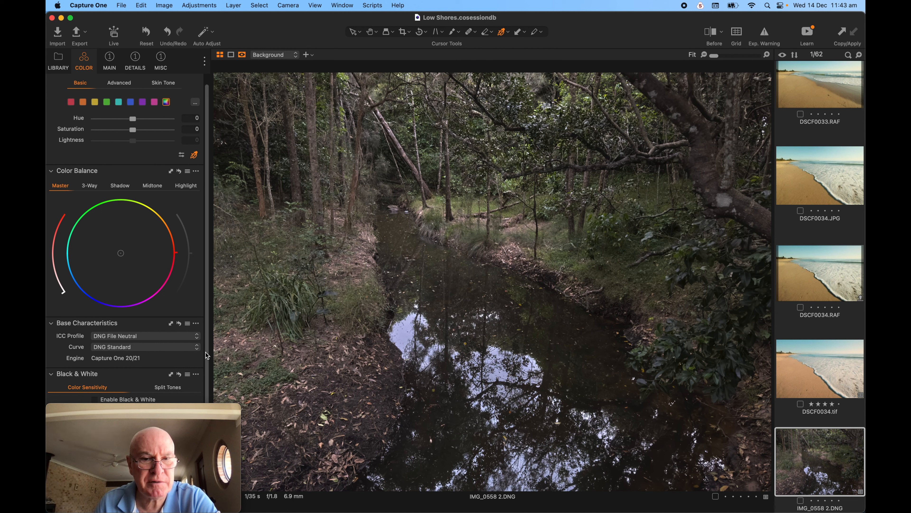
left_click(197, 350)
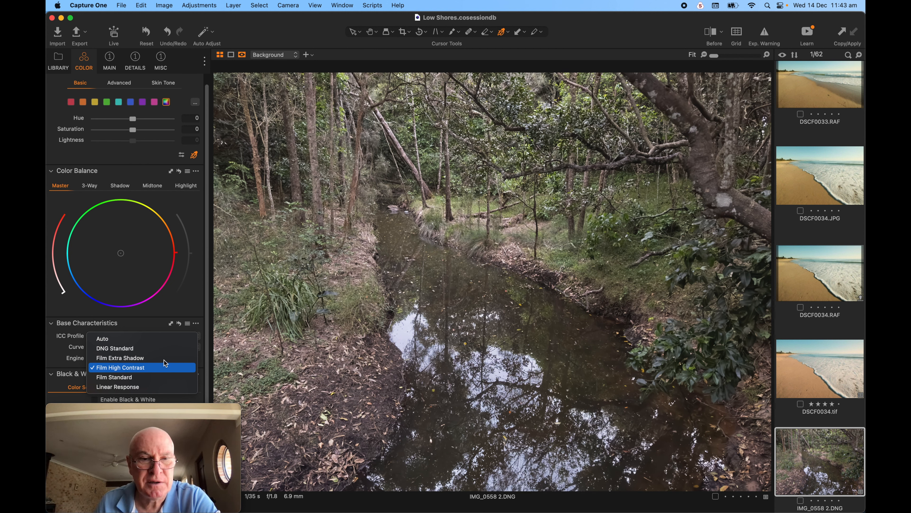
left_click(161, 341)
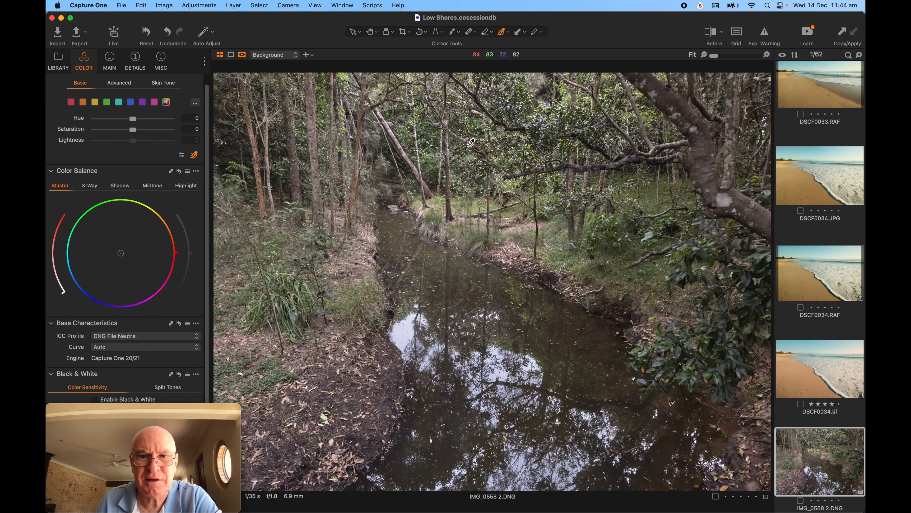
Boost the greens' saturation in Color Editor Basic and shift the yellows' hue toward -7.2.
left_click(108, 102)
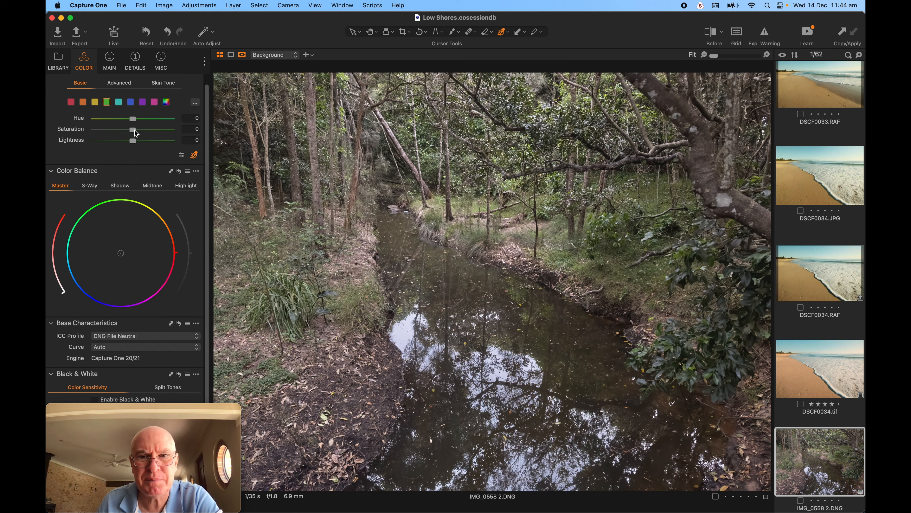
left_click_drag(134, 130, 154, 134)
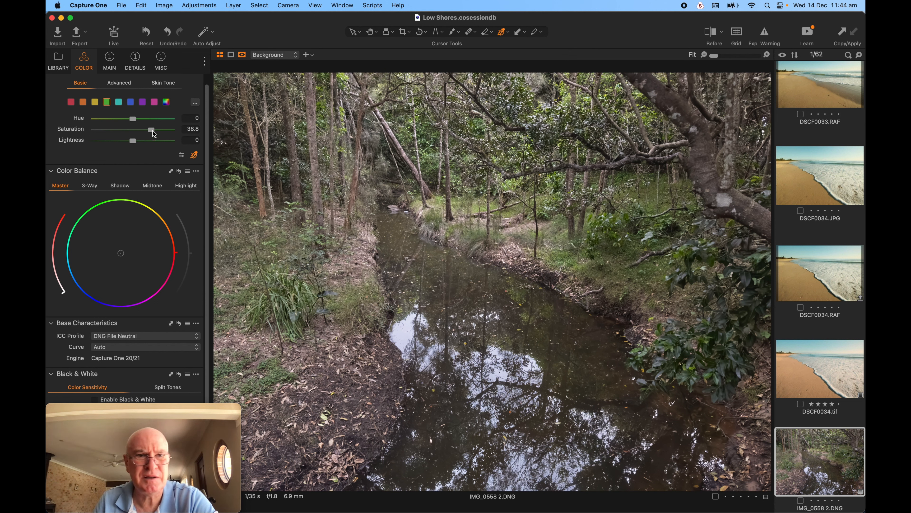
left_click(96, 102)
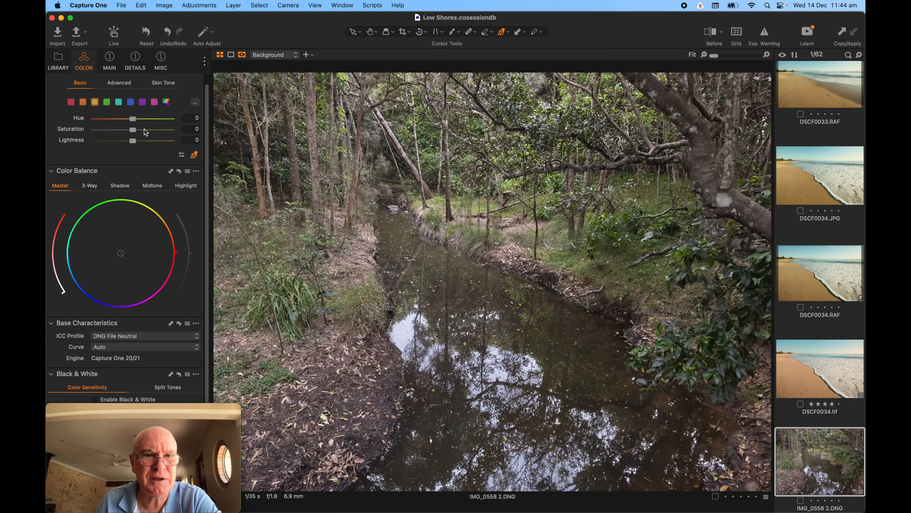
left_click(133, 120)
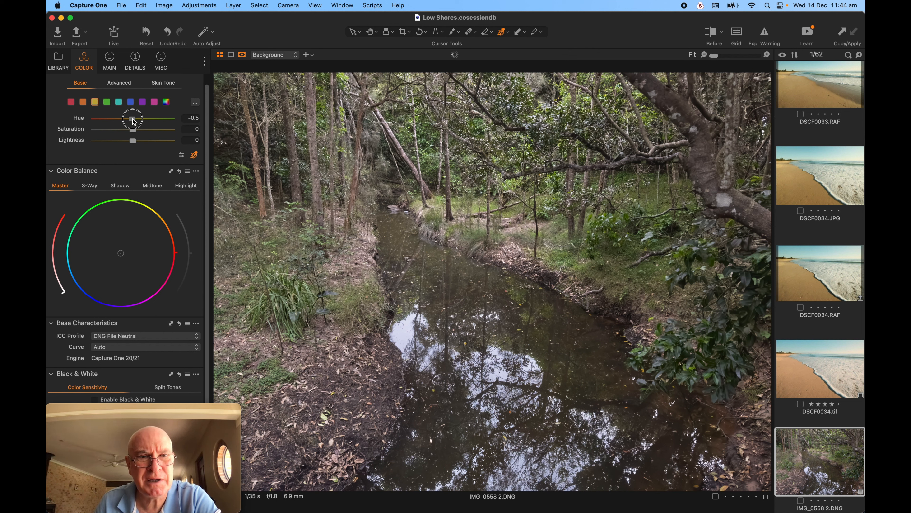
left_click_drag(133, 119, 126, 122)
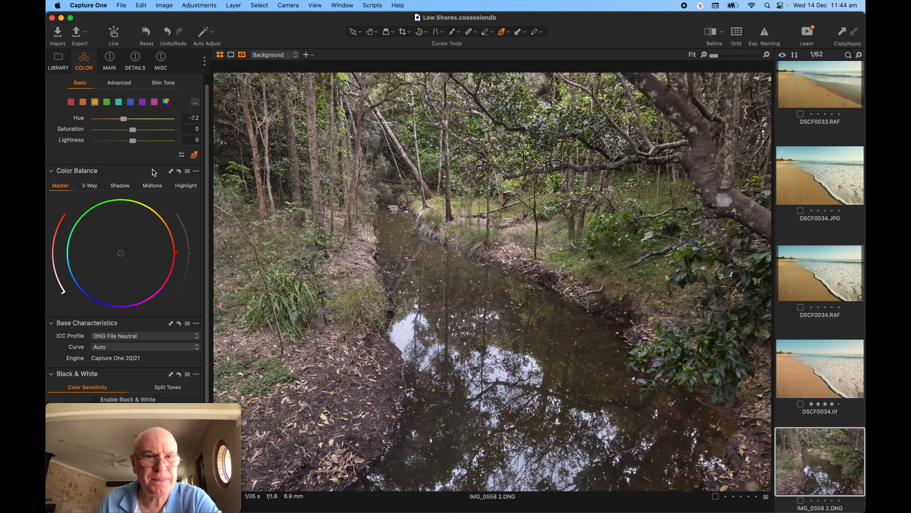
left_click_drag(135, 130, 136, 130)
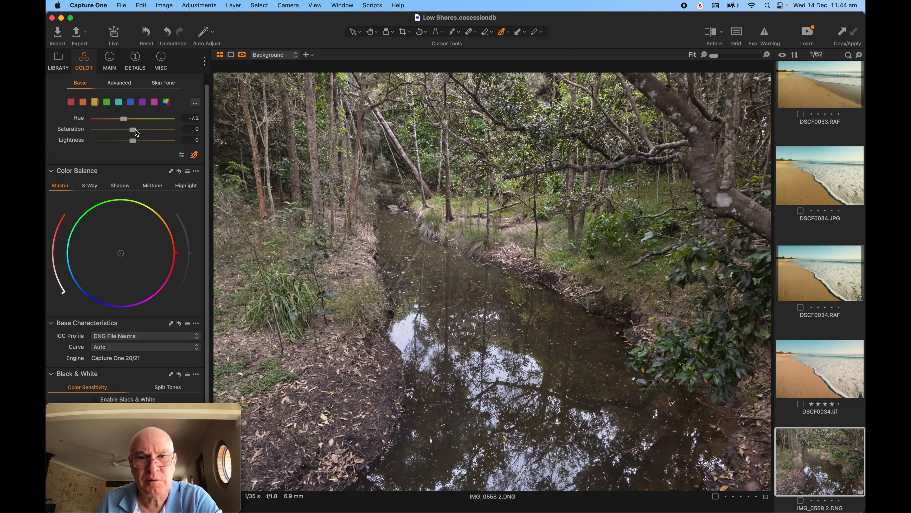
Raise the greens' saturation further to about 36.9 and adjust their lightness.
left_click(107, 102)
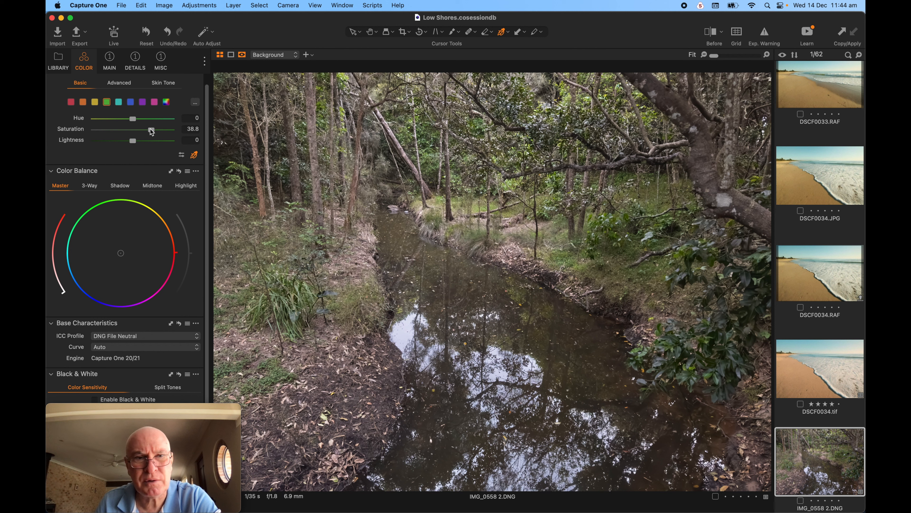
mouse_move(151, 129)
left_mouse_down()
mouse_move(162, 129)
mouse_move(150, 130)
left_mouse_up()
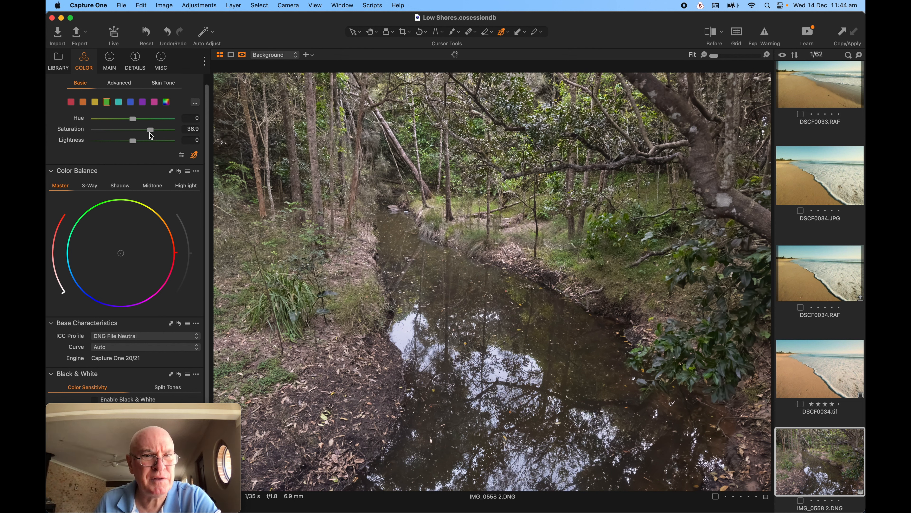
left_click(135, 140)
mouse_move(135, 141)
left_mouse_down()
mouse_move(104, 141)
mouse_move(147, 143)
mouse_move(101, 143)
mouse_move(149, 146)
mouse_move(126, 146)
mouse_move(135, 145)
left_mouse_up()
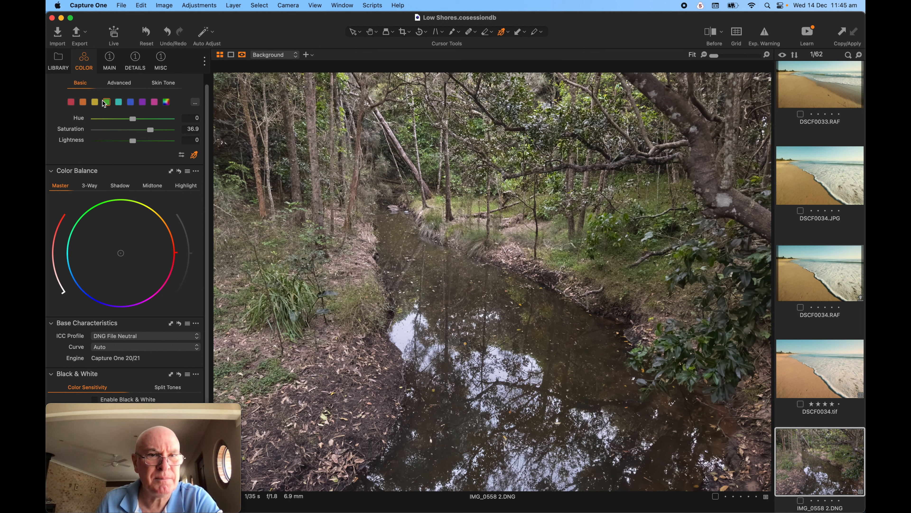
Set yellows to hue -10.1 and saturation 16.2, then HDR Black to -18 and Shadow to 81.
left_click(95, 103)
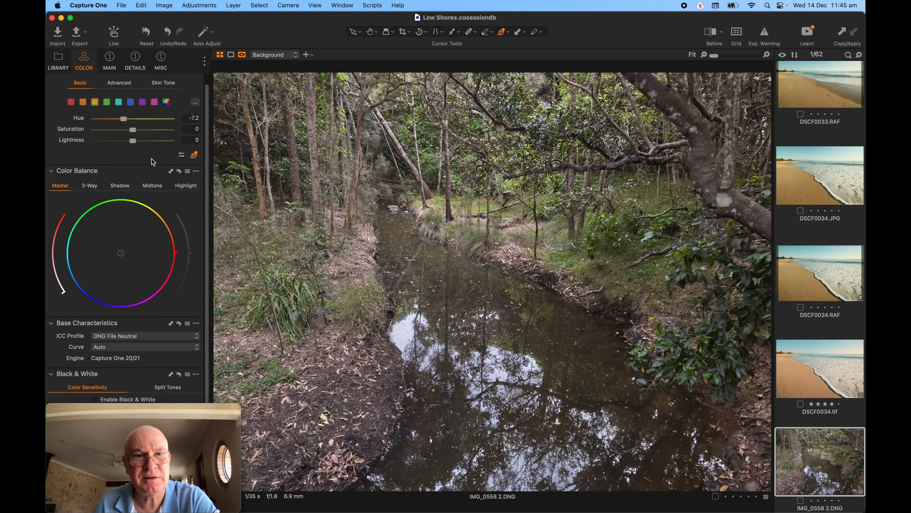
left_click(134, 132)
mouse_move(133, 131)
left_mouse_down()
mouse_move(144, 133)
mouse_move(122, 122)
left_mouse_up()
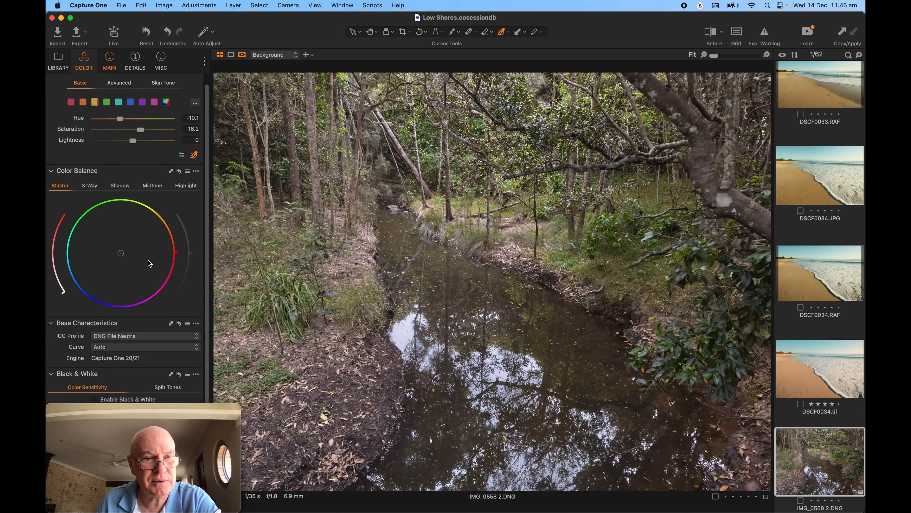
left_click(115, 65)
left_click_drag(144, 350, 169, 329)
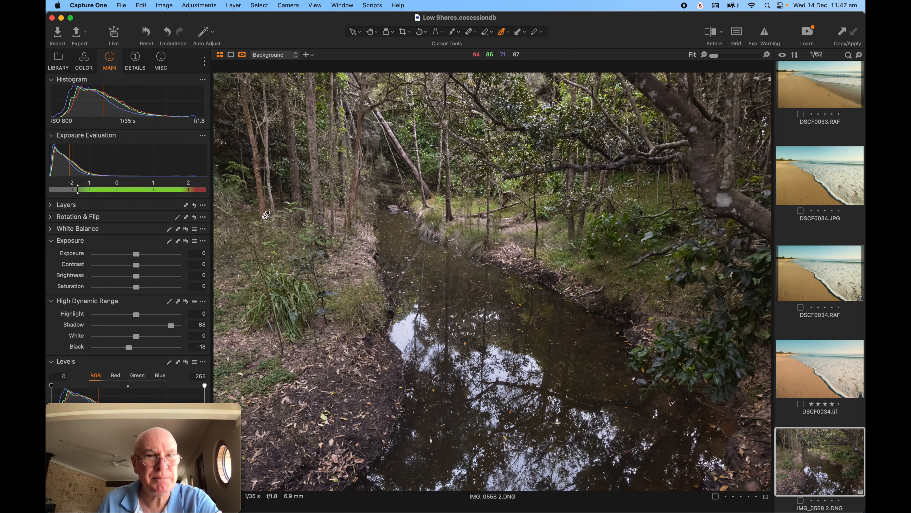
Switch to the Details tool tab showing Clarity at 0 and Sharpening Amount 180.
left_click(136, 63)
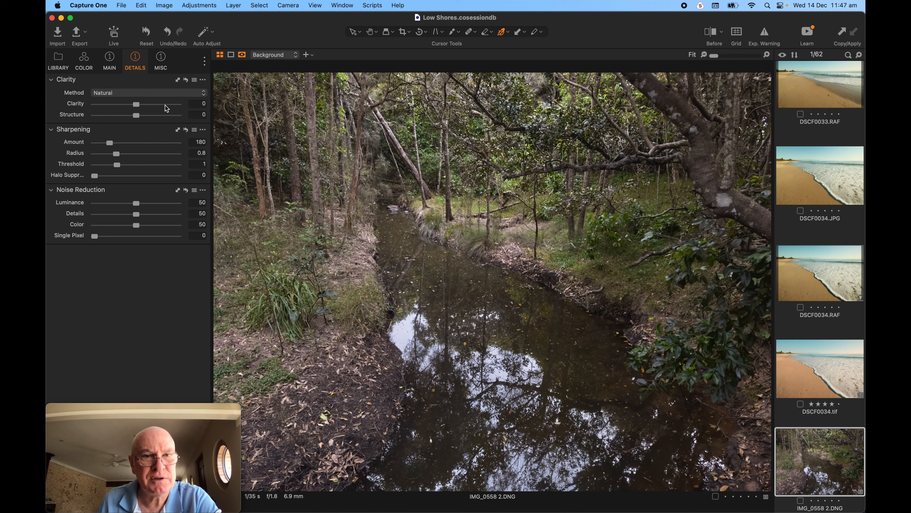
Drag the Clarity slider fully left to -100.
left_click(136, 104)
left_click_drag(136, 105, 74, 105)
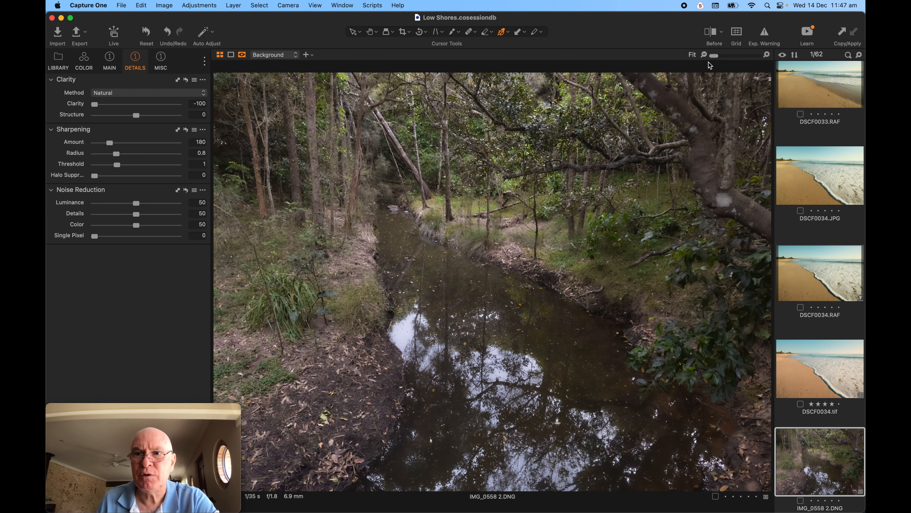
left_click(713, 35)
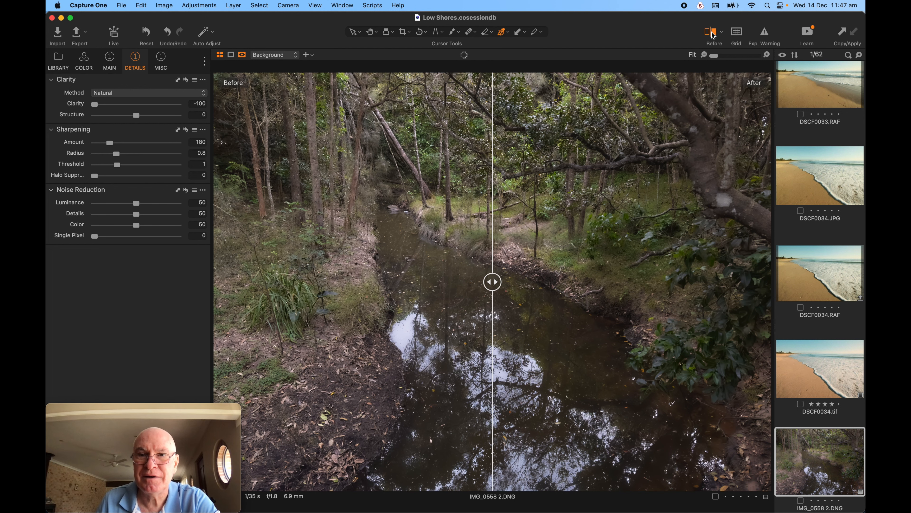
left_click_drag(492, 281, 738, 284)
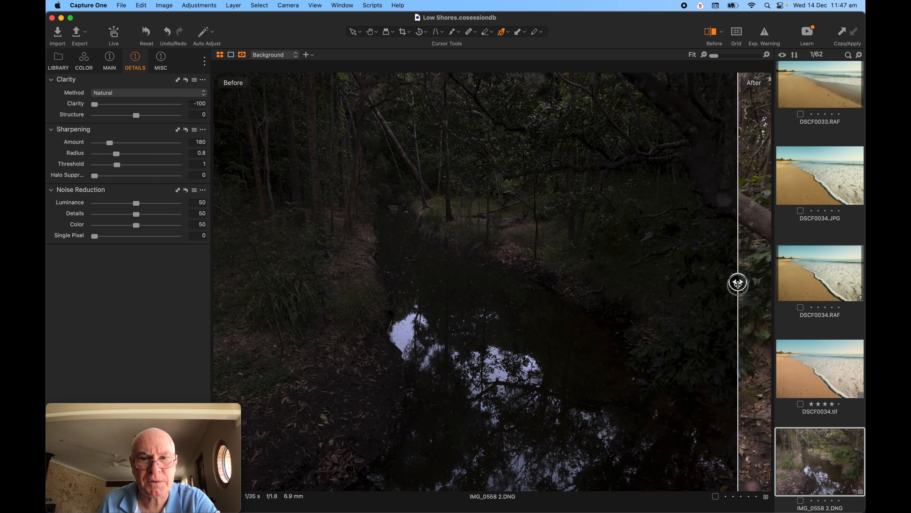
left_click_drag(738, 284, 620, 281)
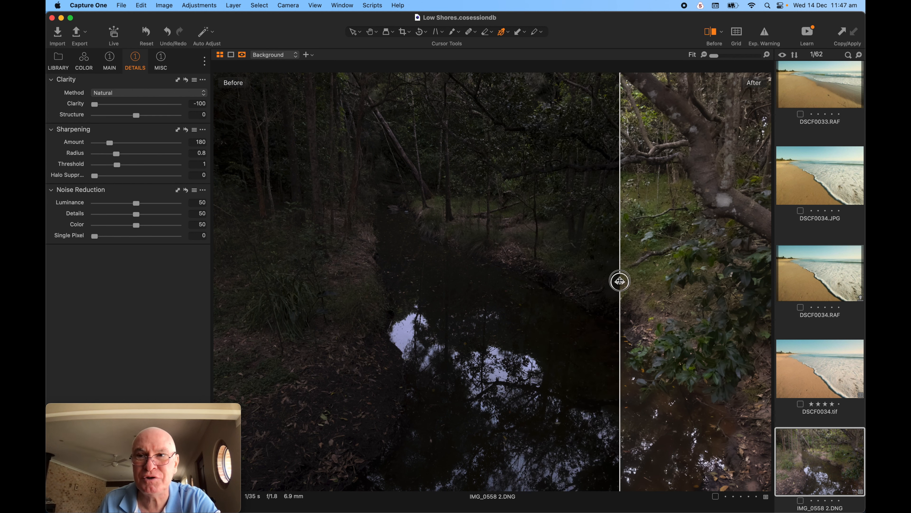
left_click(710, 32)
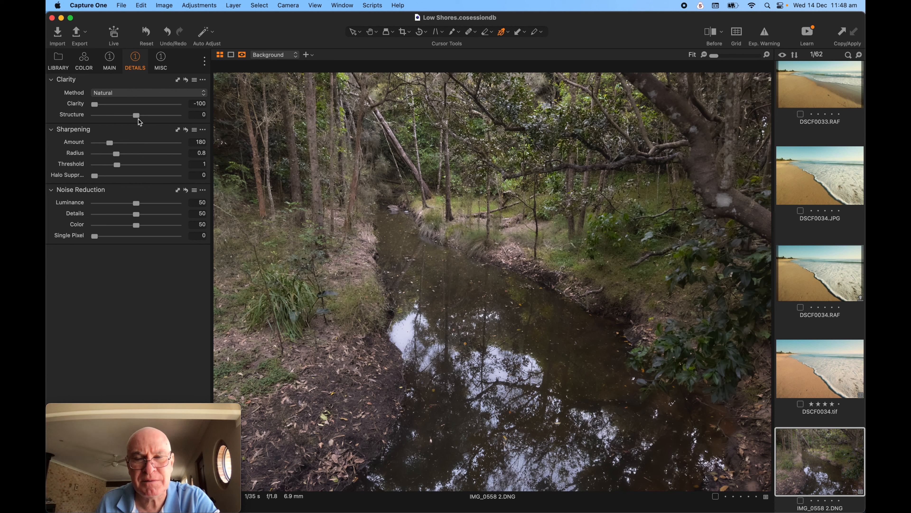
double_click(98, 107)
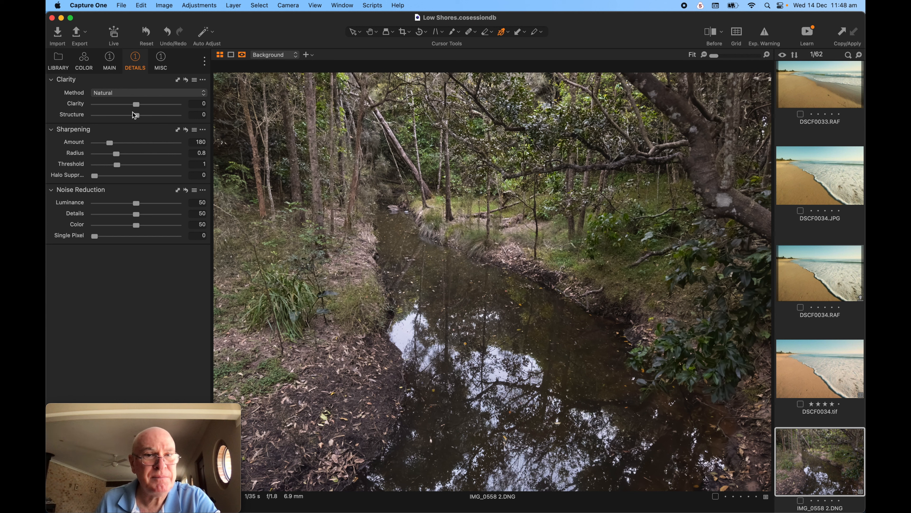
left_click_drag(136, 104, 91, 107)
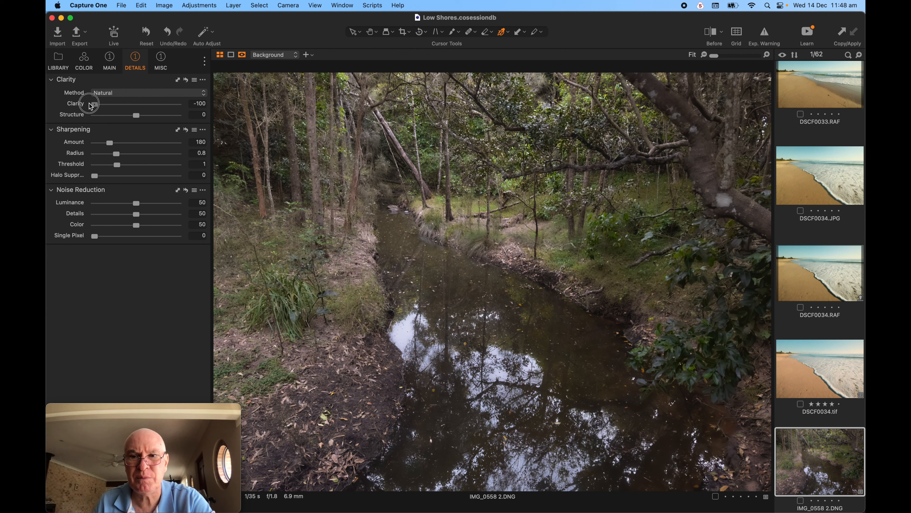
left_click_drag(90, 106, 90, 107)
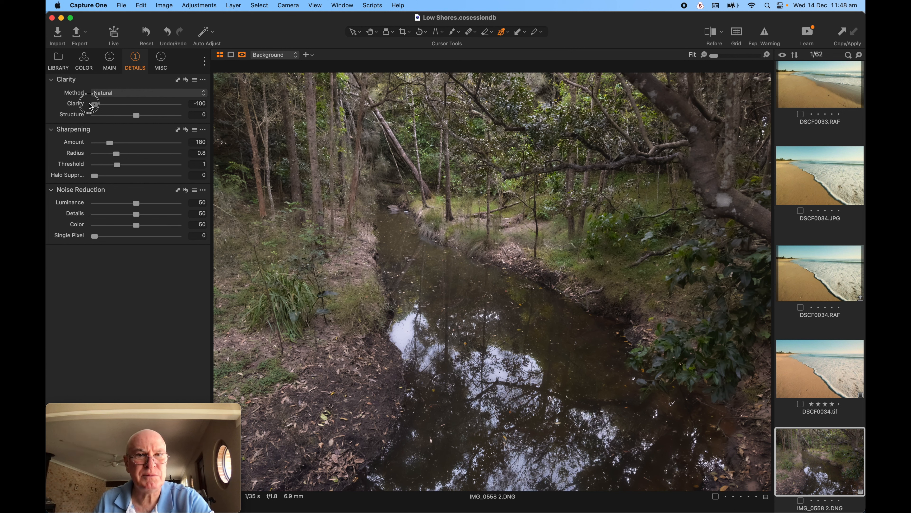
left_click_drag(90, 106, 91, 106)
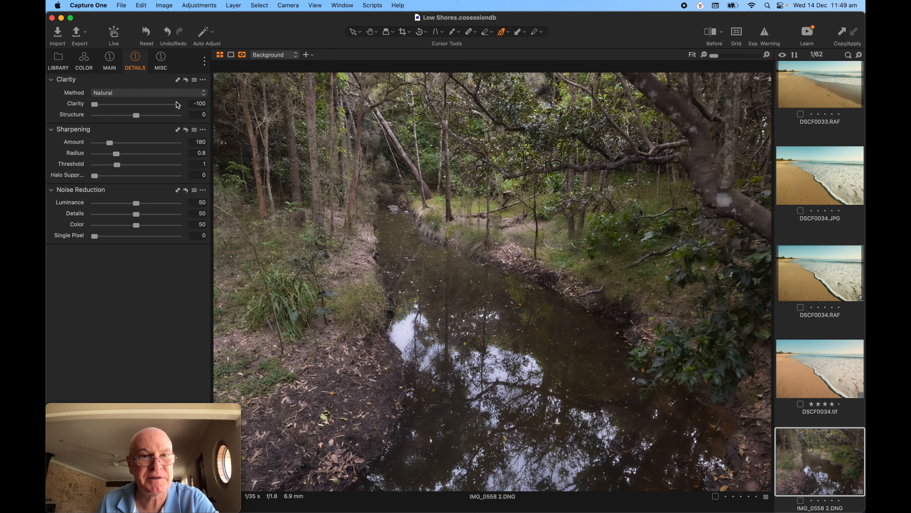
Test Structure at -100 and reset it to 0, then set Clarity to -95.
left_click_drag(139, 116, 79, 117)
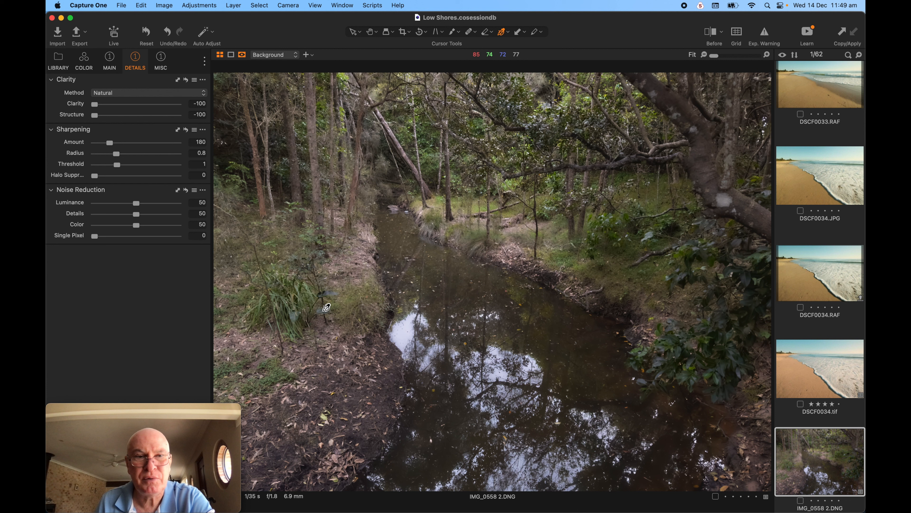
double_click(96, 116)
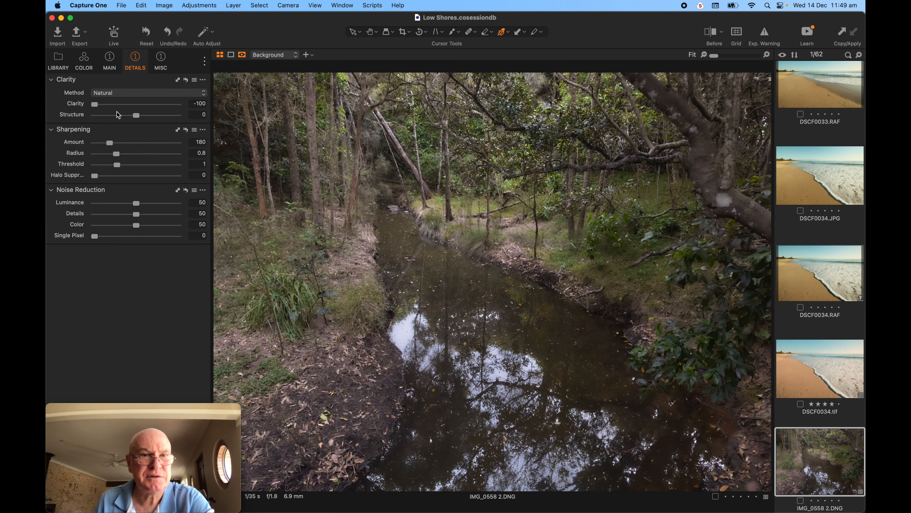
left_click(96, 105)
left_click_drag(96, 106, 132, 110)
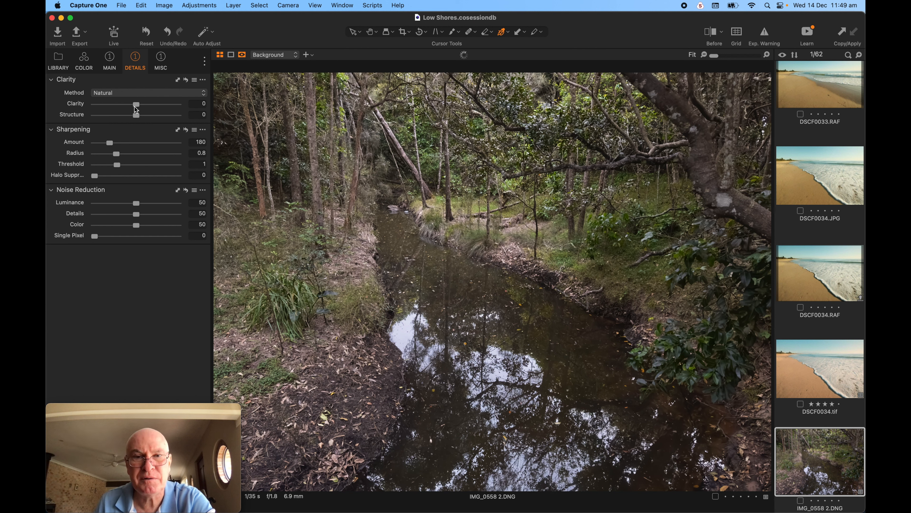
left_click_drag(136, 108, 97, 108)
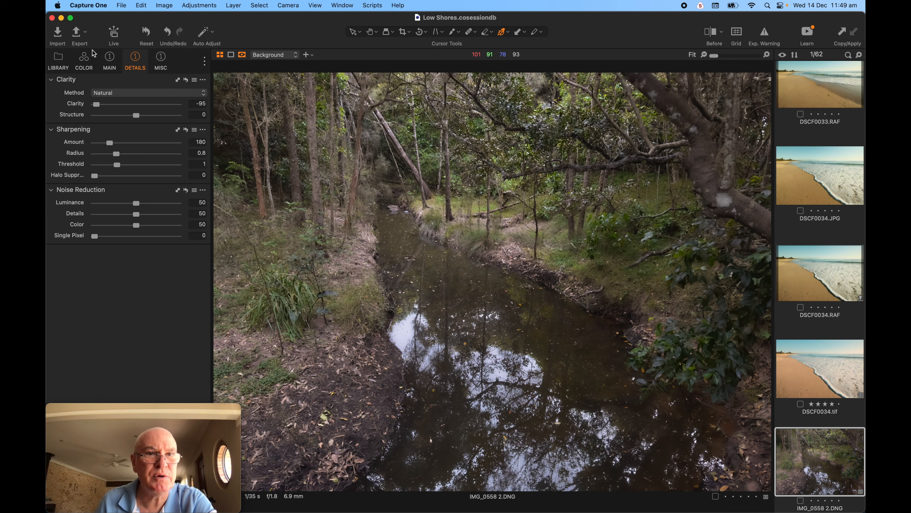
Try a cyan Color Balance shadow tint, reset it to neutral, then view the creek photo full screen.
left_click(83, 60)
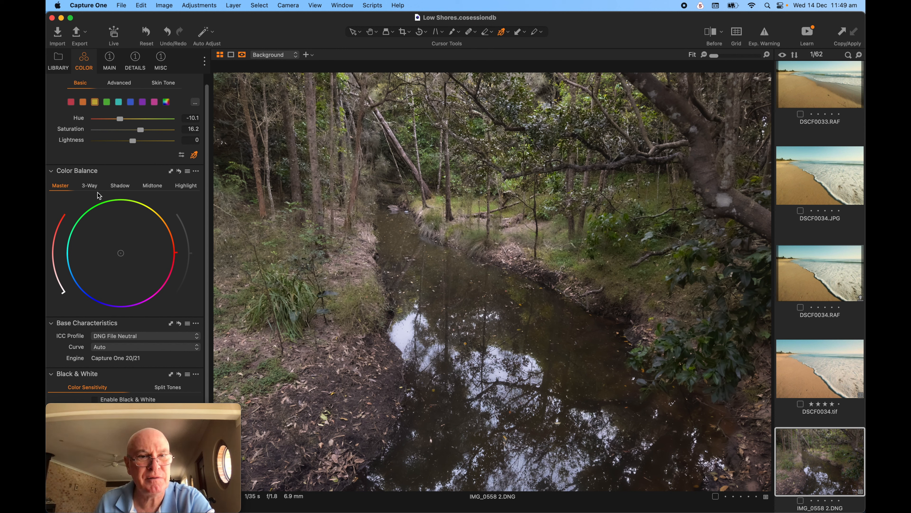
left_click(123, 188)
left_click_drag(119, 252, 86, 258)
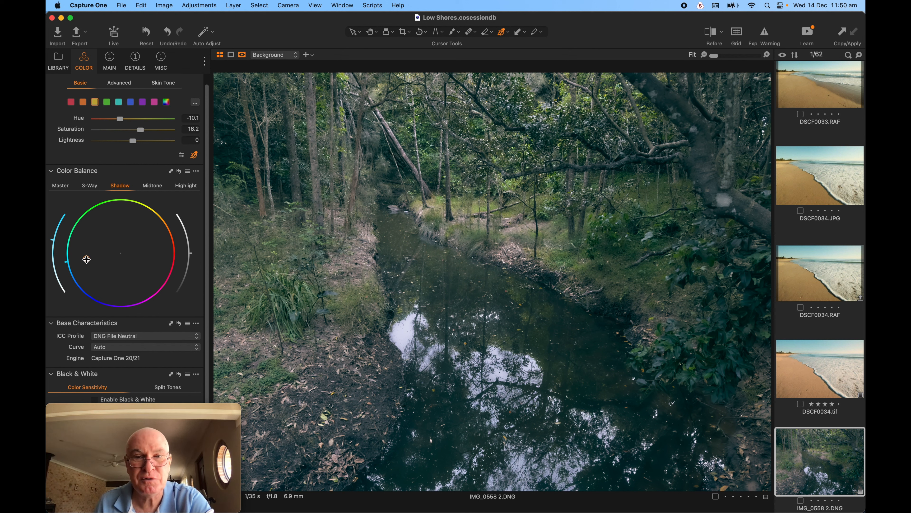
double_click(86, 258)
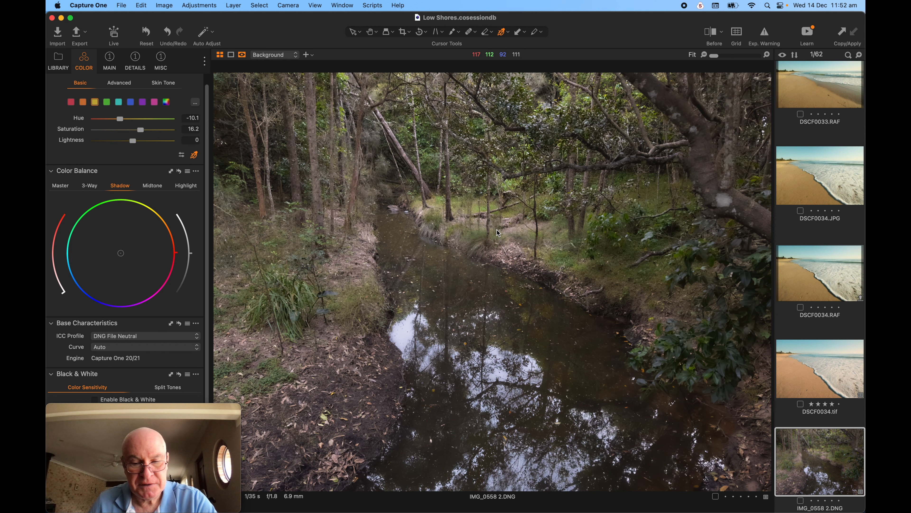
key("y")
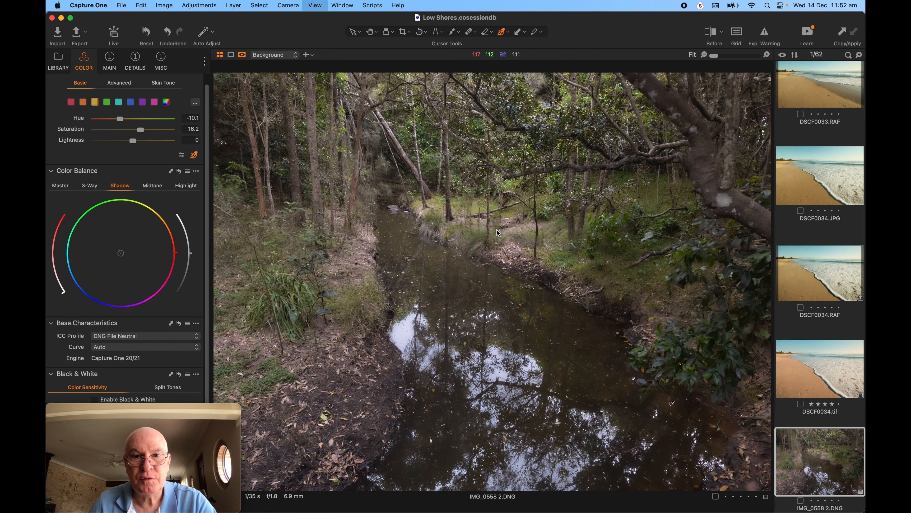
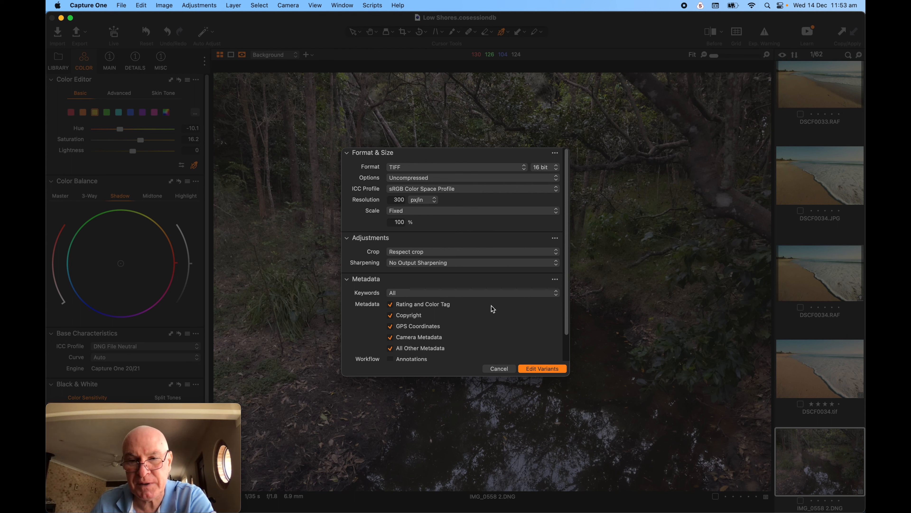
Create a TIFF variant of the creek photo and open it in Dehancer Photo.
left_click(542, 369)
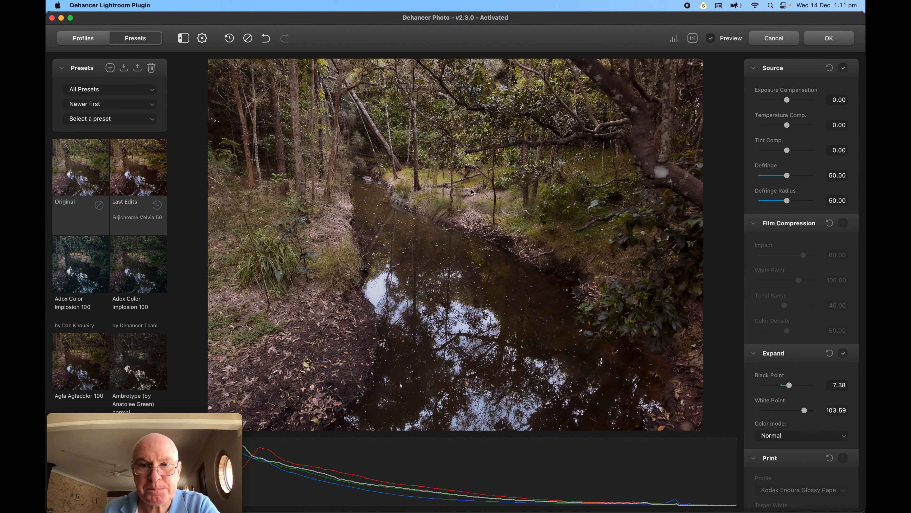
Compare the processed photo with and without Expand and Preview, then reset all Dehancer settings.
left_click(844, 354)
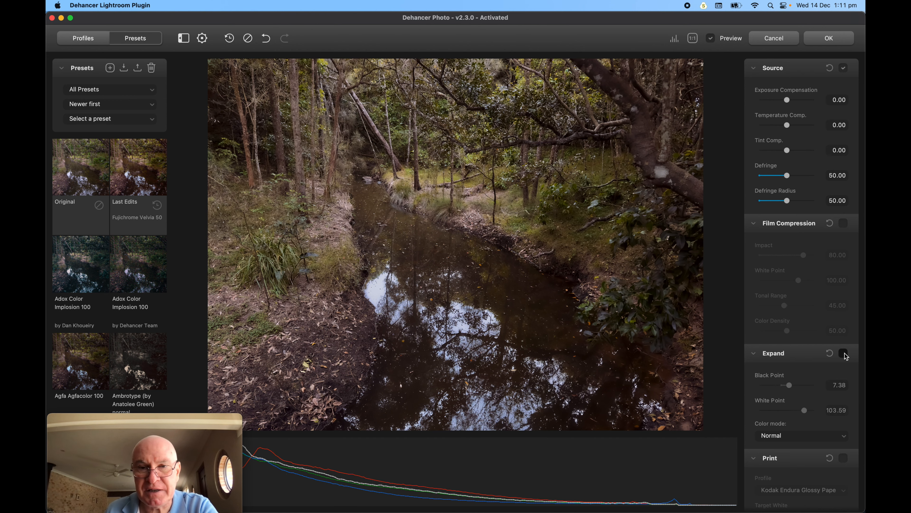
left_click(844, 353)
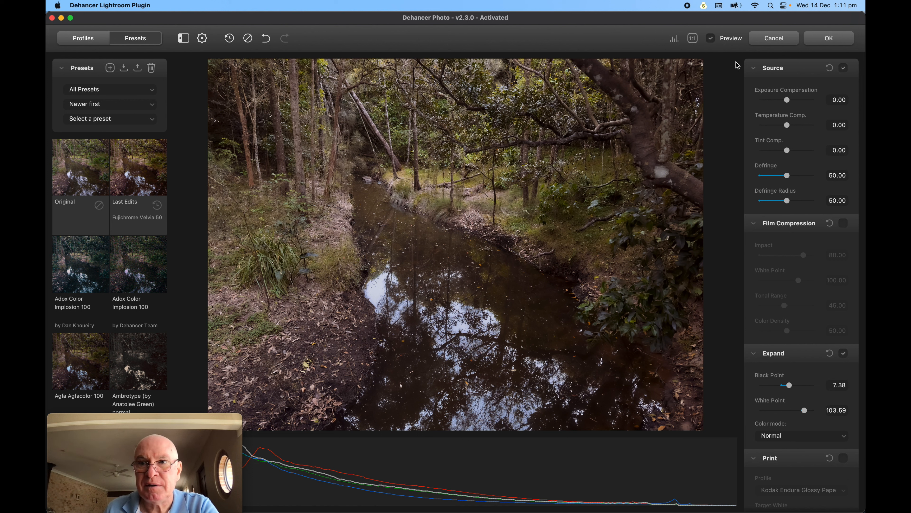
left_click(711, 39)
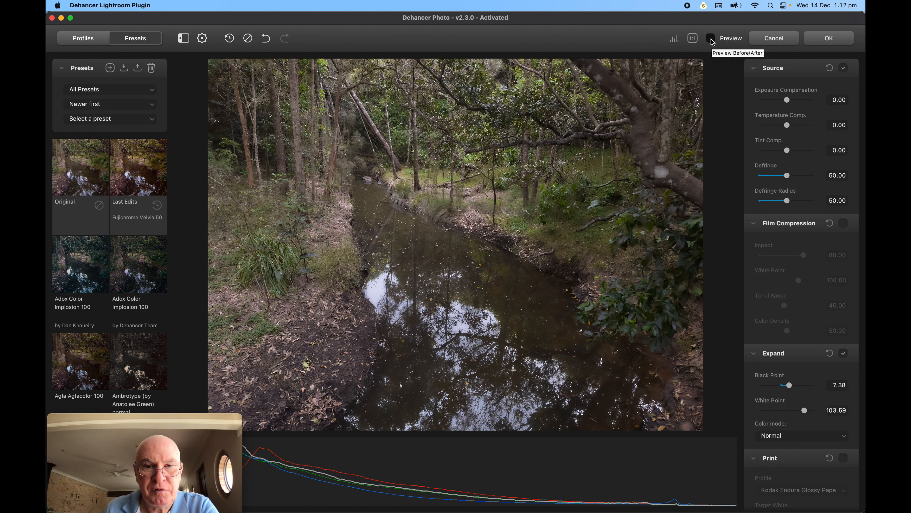
left_click(712, 40)
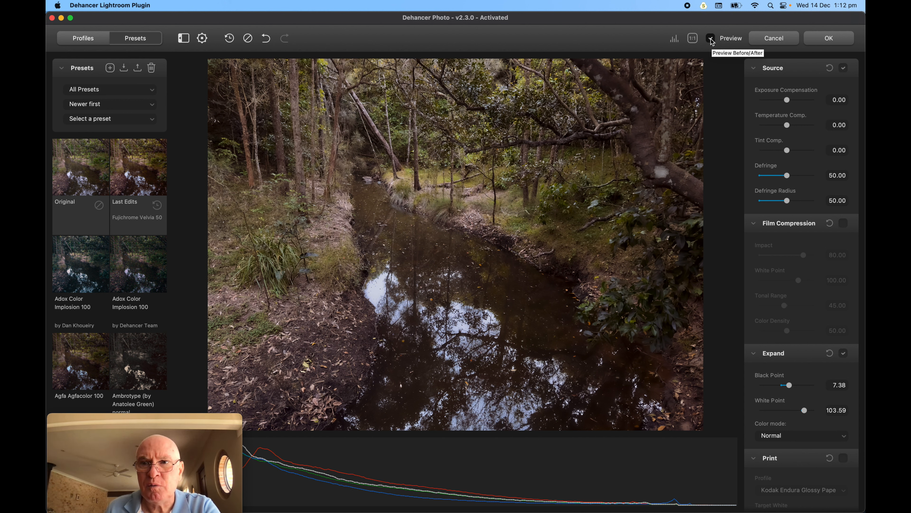
left_click(248, 39)
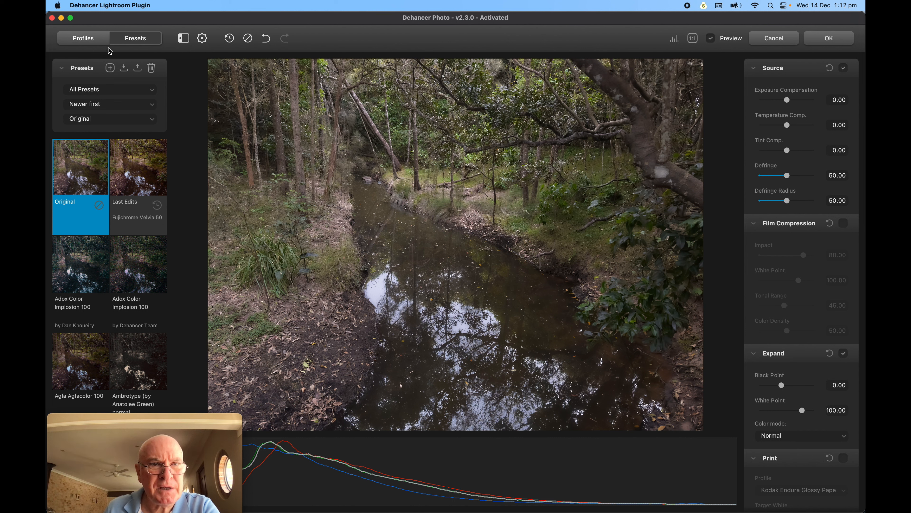
Enable Film Profile and try the Cinestill 800T and Astrum Color Negative 125 looks.
left_click(82, 42)
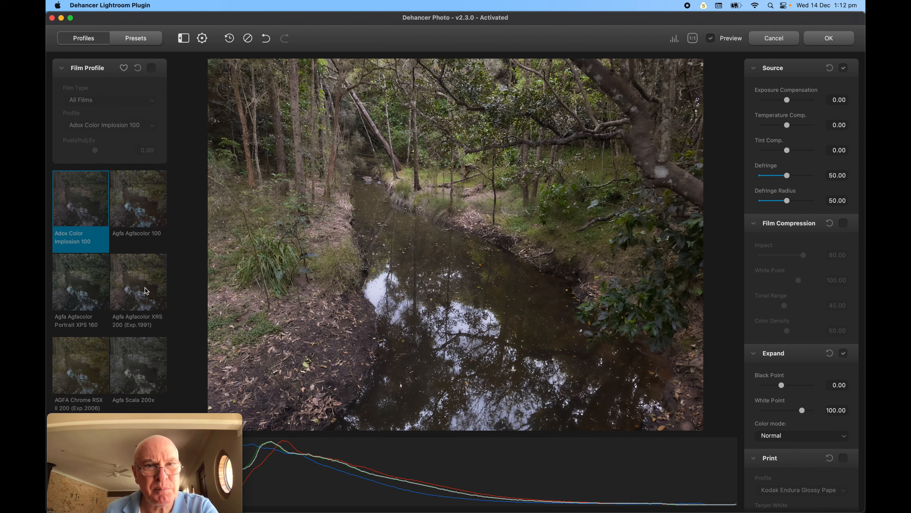
left_click(152, 68)
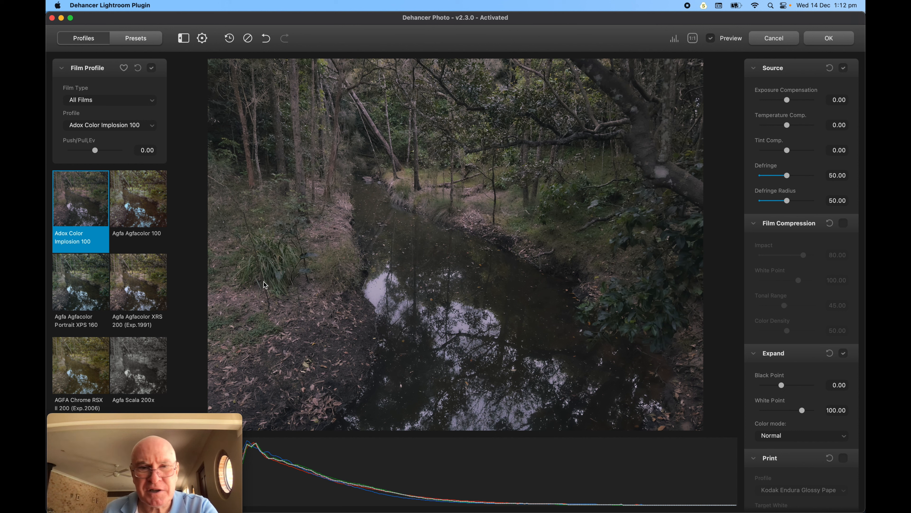
scroll(133, 274, "down", 20)
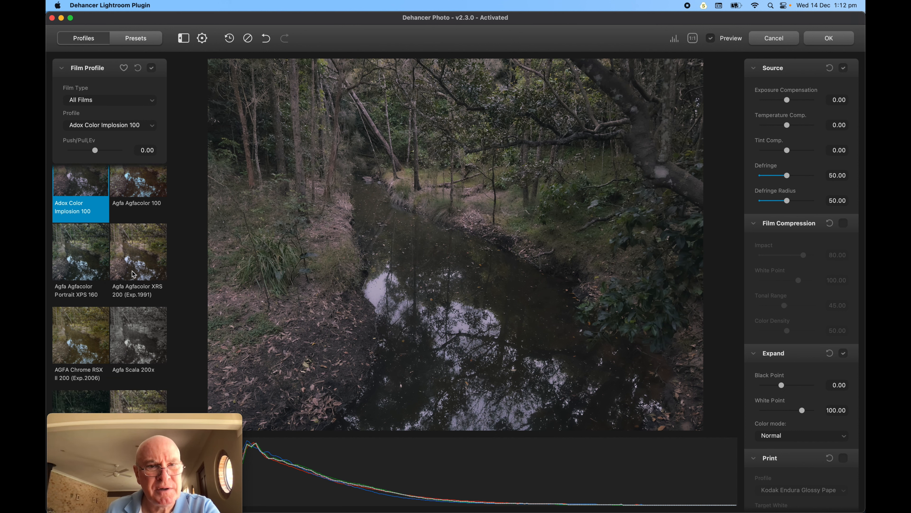
scroll(134, 274, "up", 3)
left_click(134, 274)
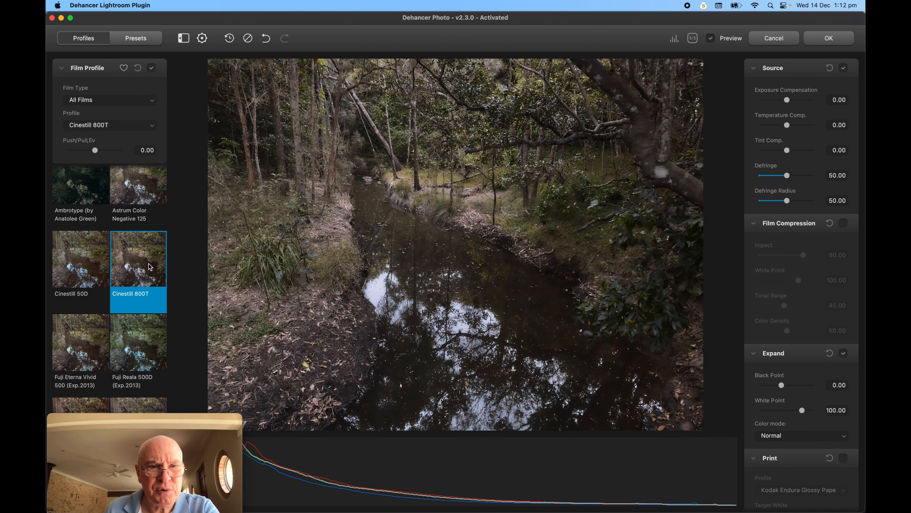
left_click(147, 189)
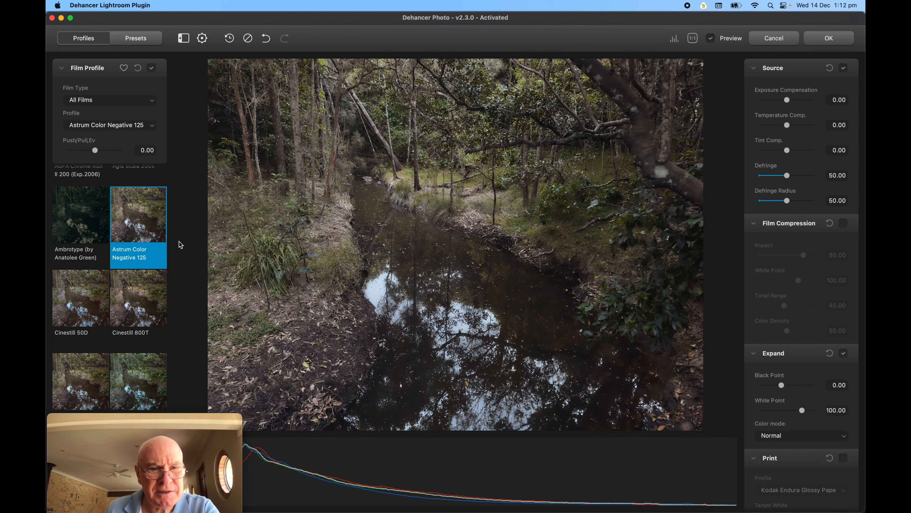
scroll(142, 293, "down", 5)
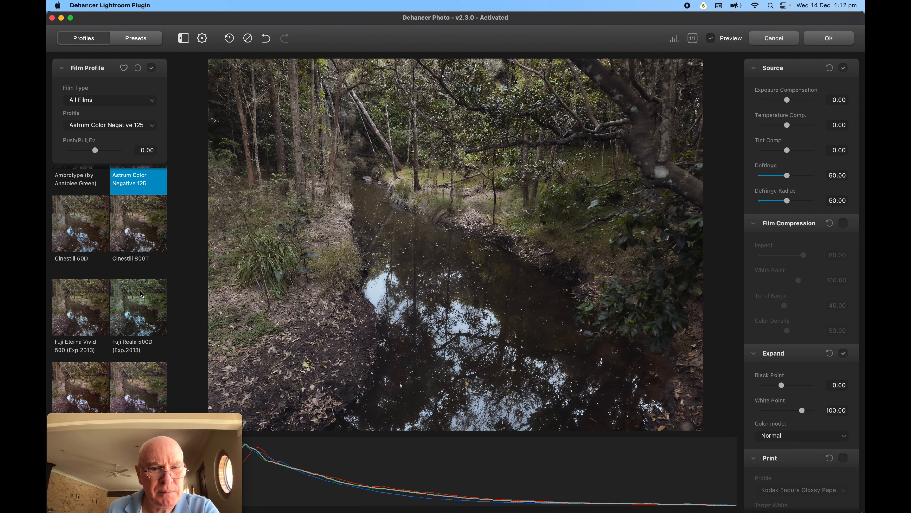
scroll(143, 294, "down", 2)
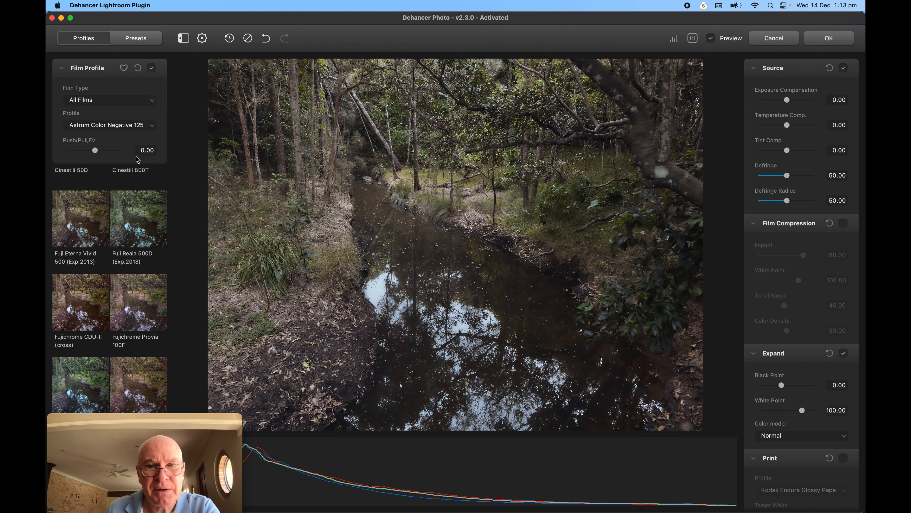
Test Push/Pull and reset it to 0.00, try Provia 100F, then apply Fujichrome Velvia 50.
left_click_drag(97, 152, 77, 151)
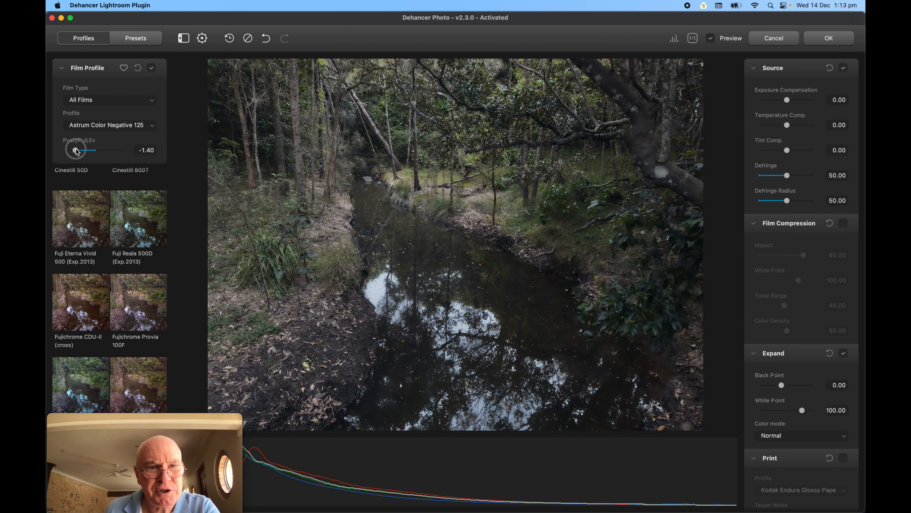
double_click(77, 151)
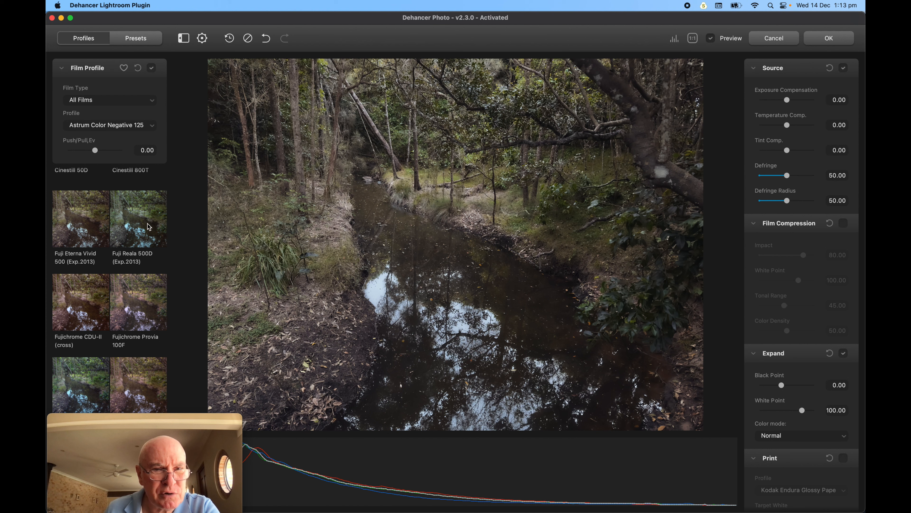
scroll(139, 278, "down", 2)
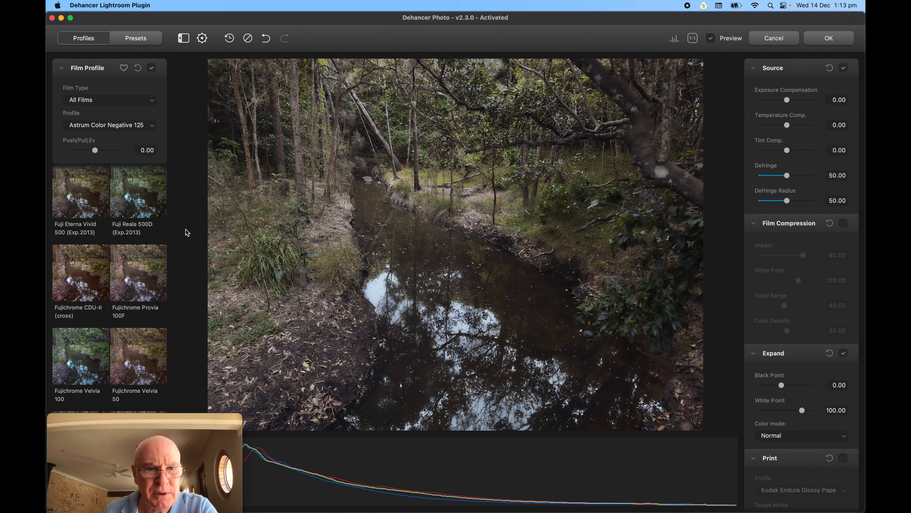
left_click(154, 258)
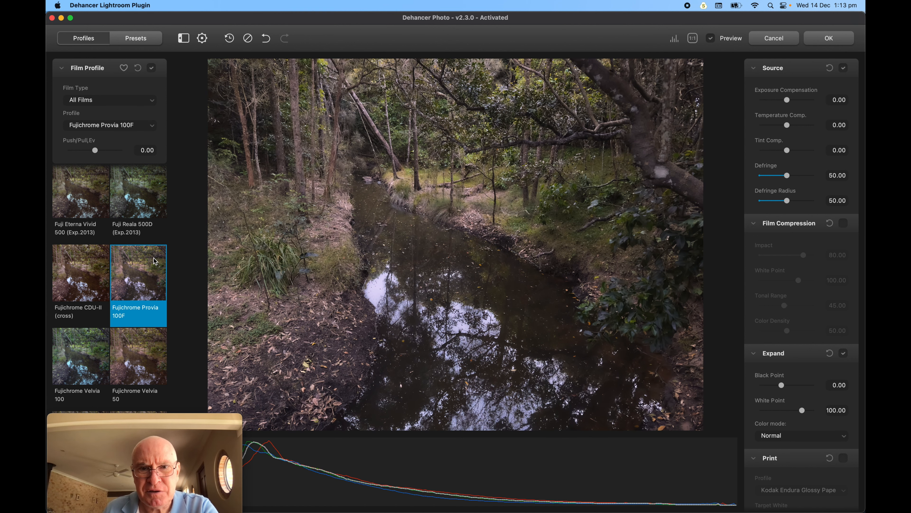
scroll(150, 258, "down", 5)
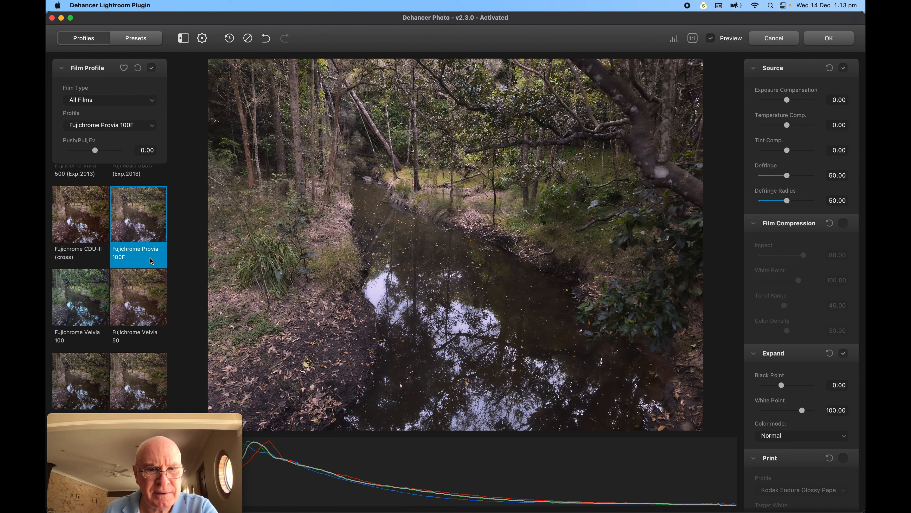
left_click(151, 257)
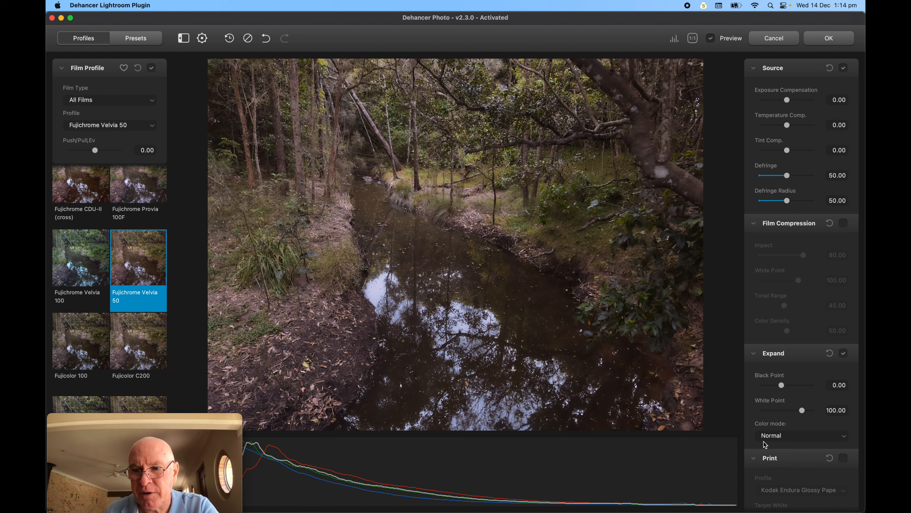
mouse_move(784, 386)
left_mouse_down()
mouse_move(797, 389)
mouse_move(780, 389)
left_mouse_up()
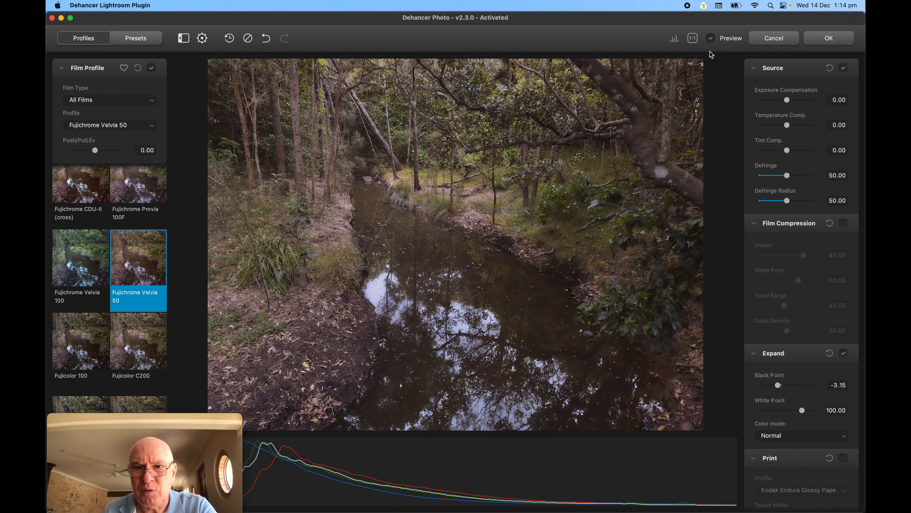
left_click(712, 41)
left_click(712, 40)
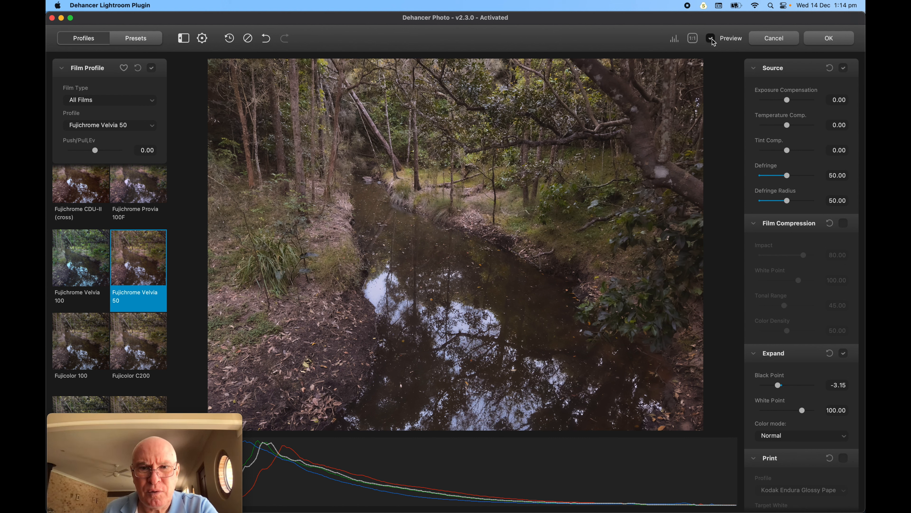
left_click(712, 41)
left_click(712, 40)
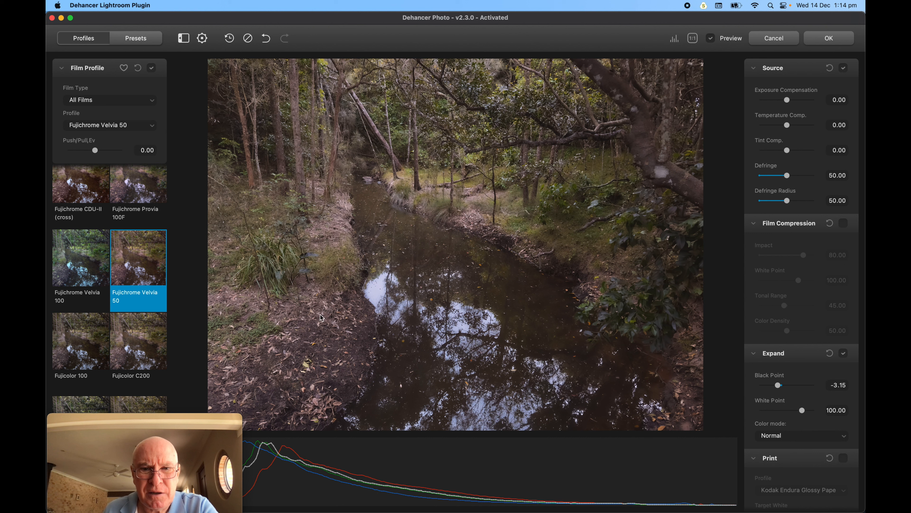
left_click(710, 38)
left_click(710, 38)
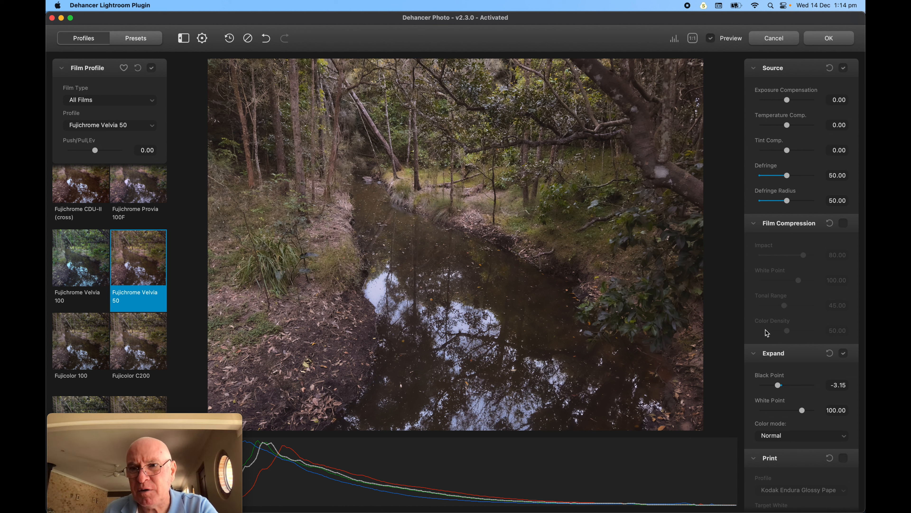
Try a vignette on the Velvia 50 photo, then remove it again.
scroll(767, 333, "down", 15)
scroll(778, 349, "down", 15)
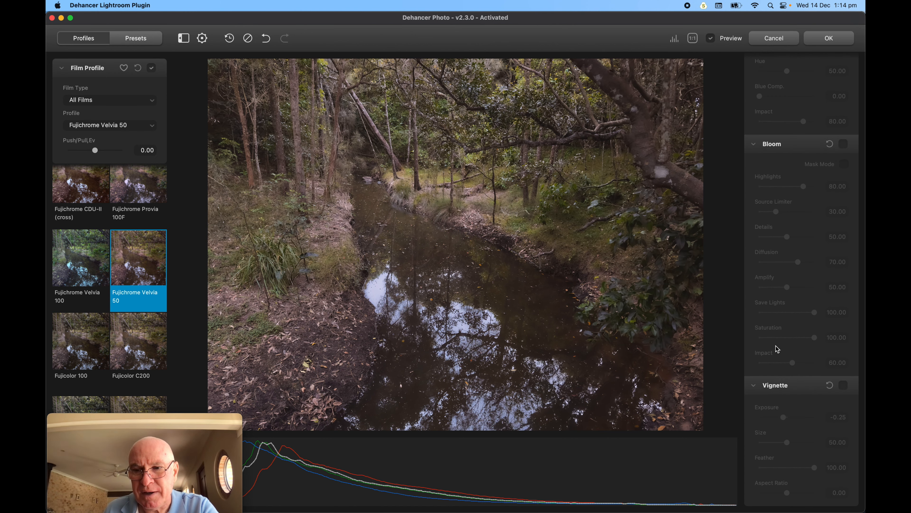
left_click(844, 386)
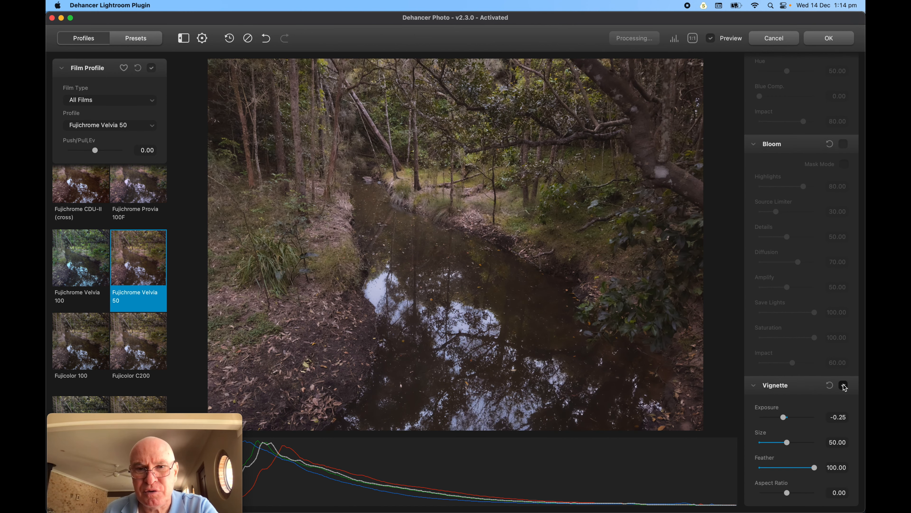
left_click(844, 385)
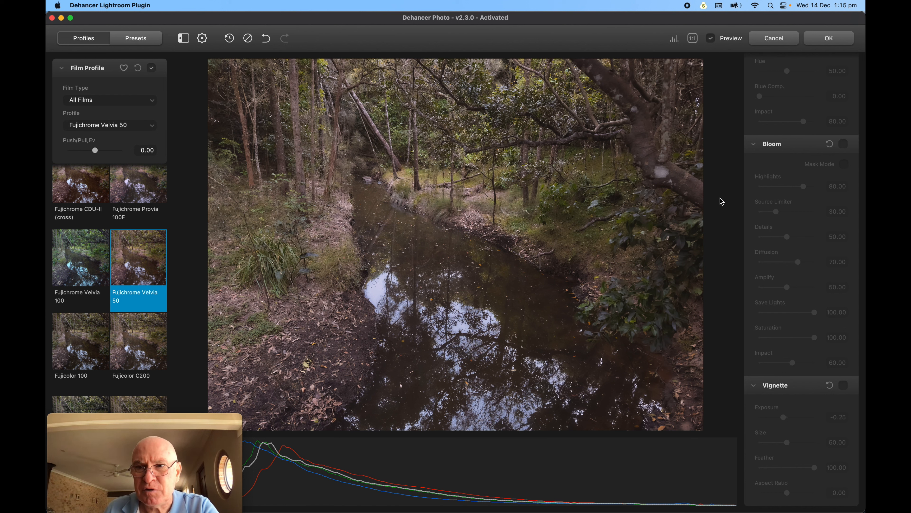
Compare the Velvia 50 look against the unprocessed preview, leaving the film look on.
scroll(802, 197, "up", 15)
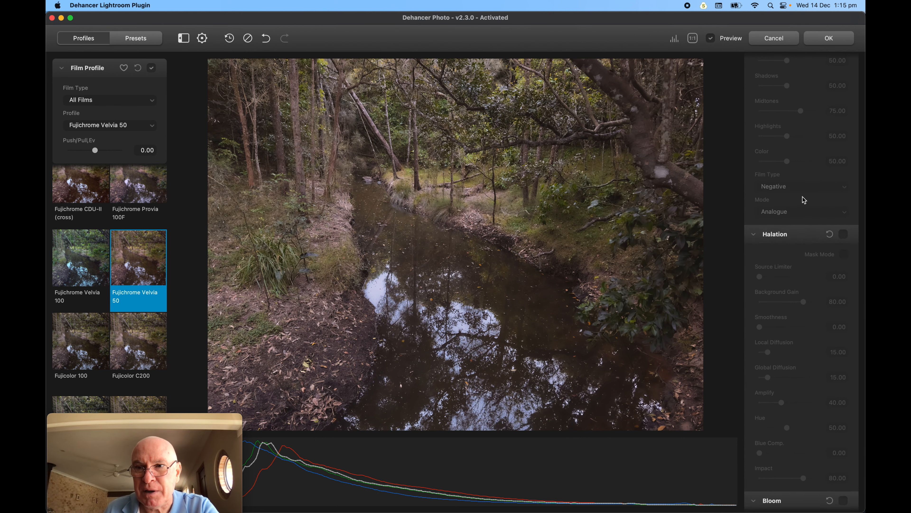
scroll(804, 200, "up", 15)
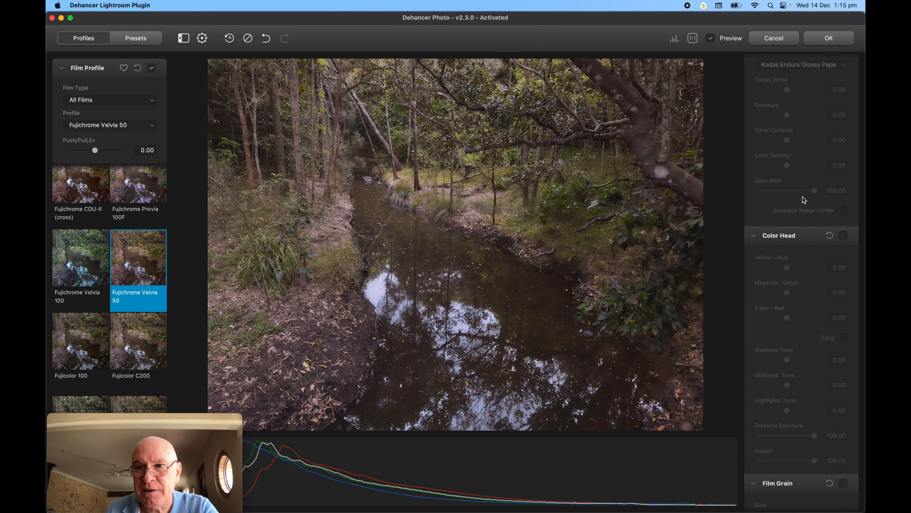
scroll(804, 198, "up", 3)
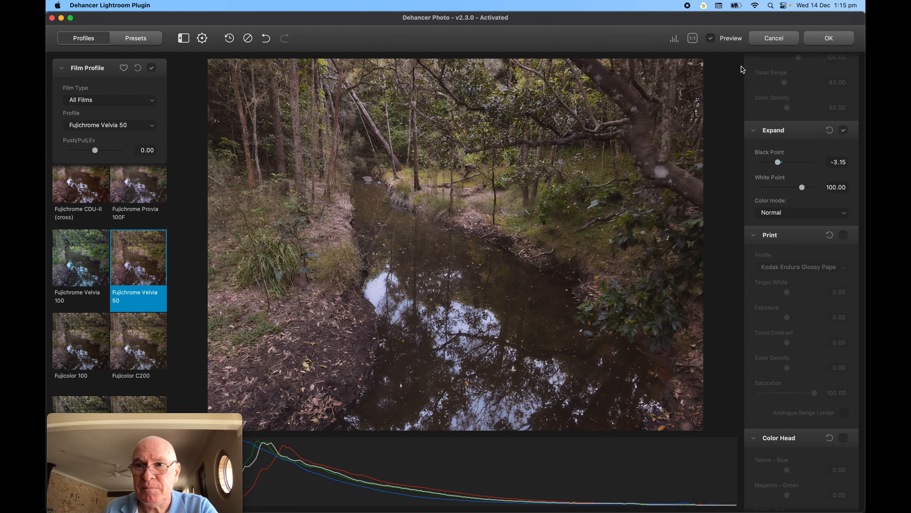
left_click(711, 38)
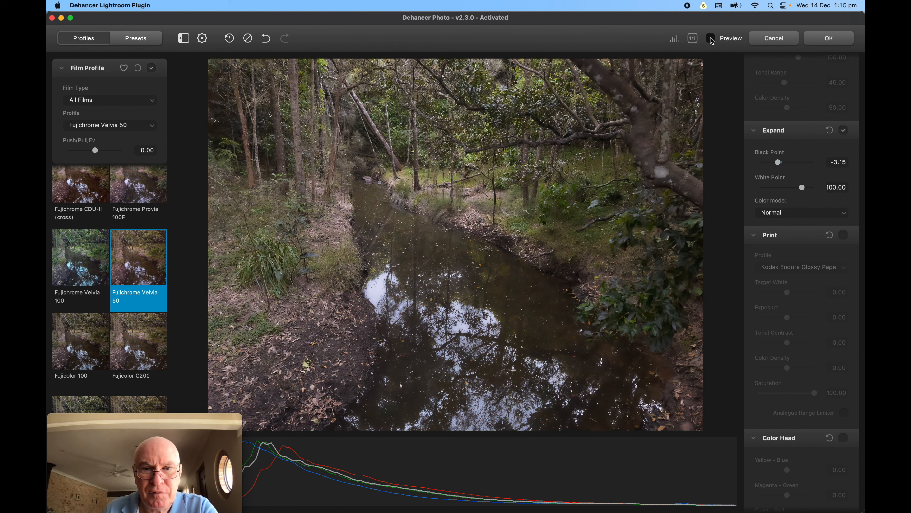
left_click(711, 38)
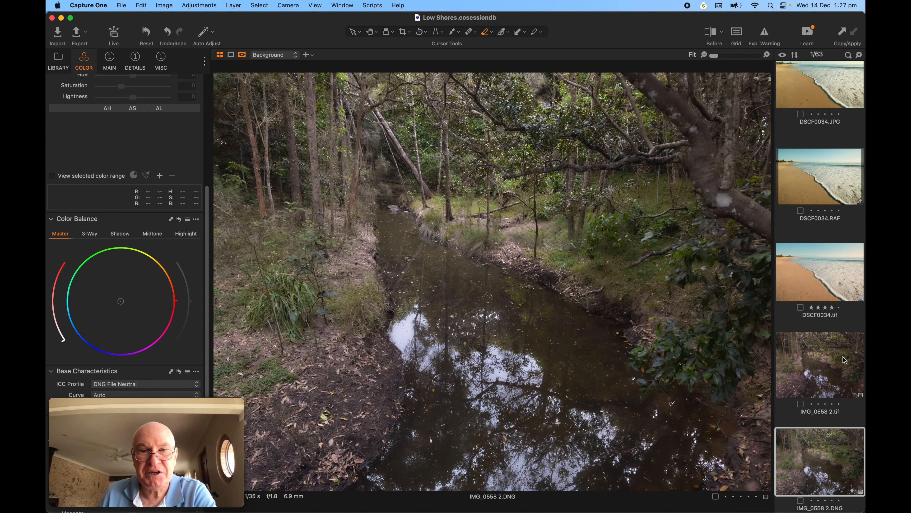
Compare IMG_0558 2.tif with the DNG, then drag a before/after split across the DNG edit.
left_click(811, 352)
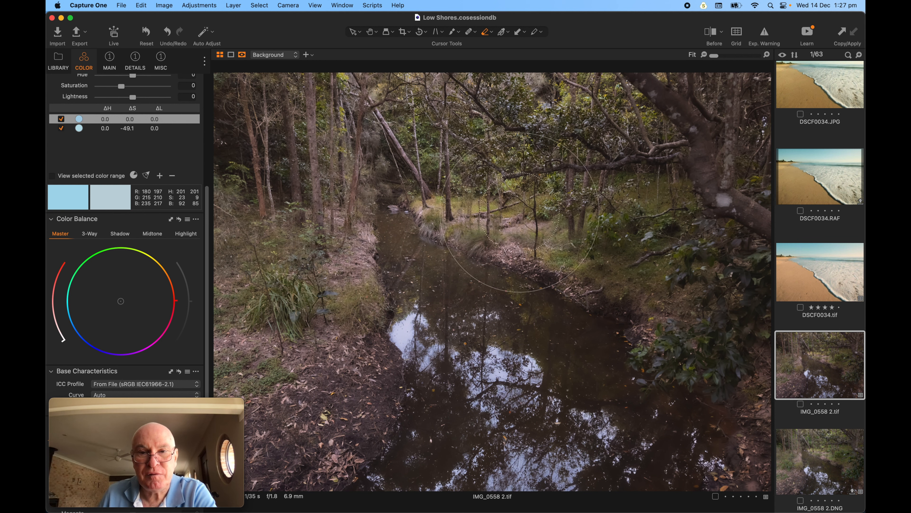
left_click(838, 468)
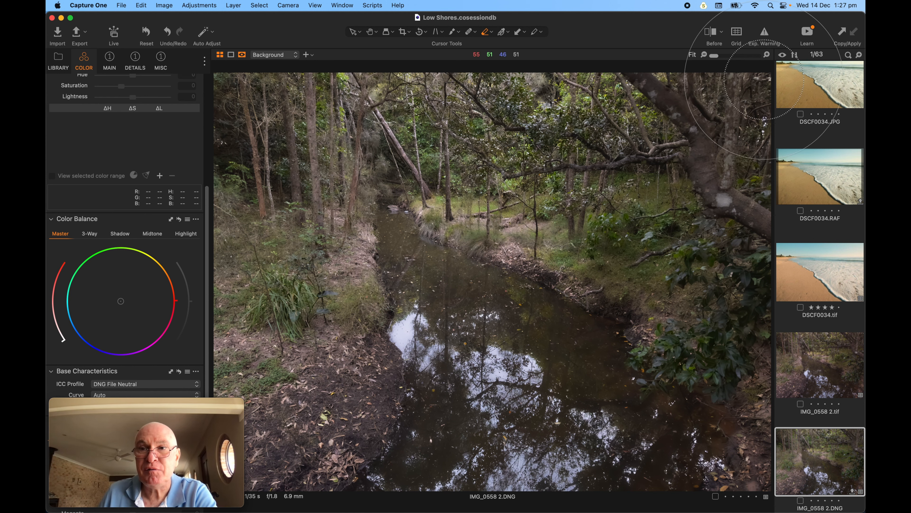
left_click(711, 33)
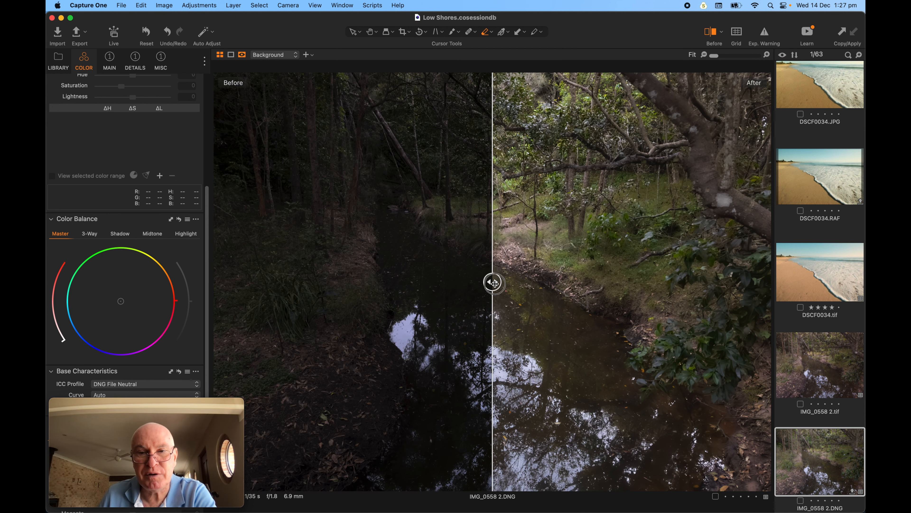
left_click_drag(494, 283, 744, 315)
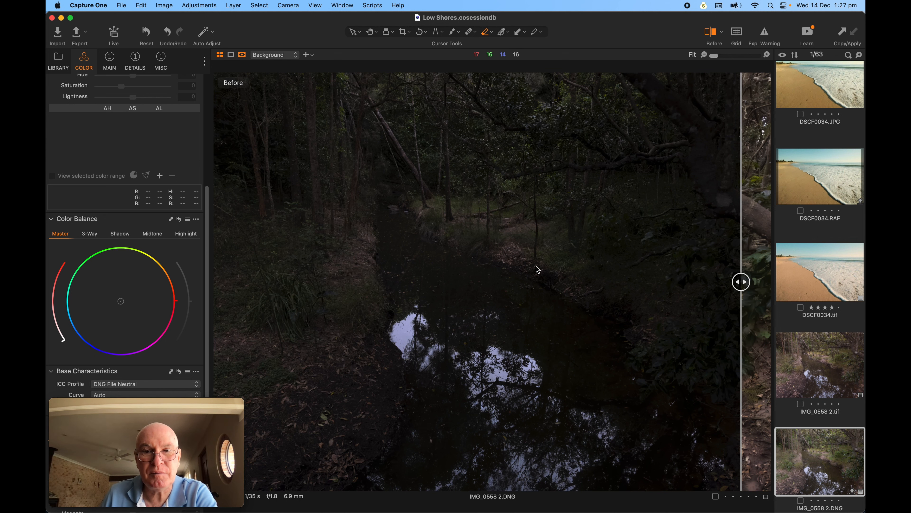
left_click(814, 350)
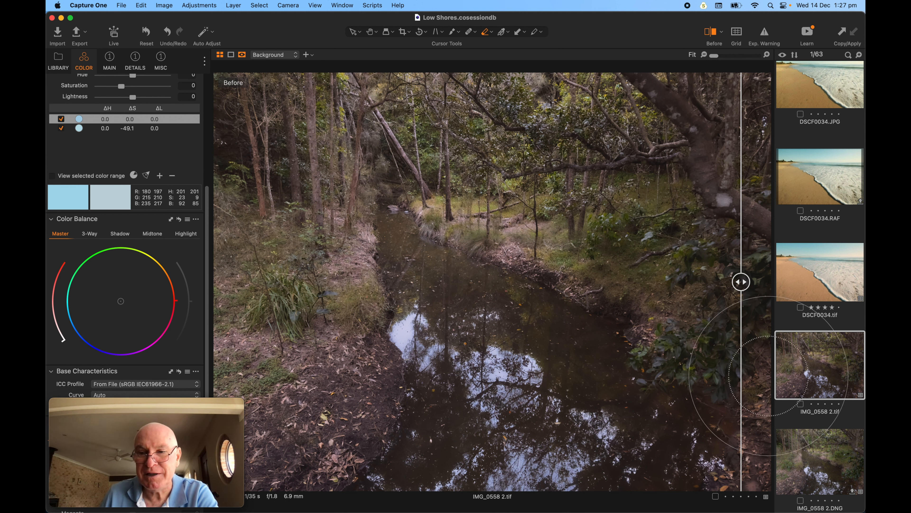
left_click(812, 450)
left_click_drag(740, 282, 215, 282)
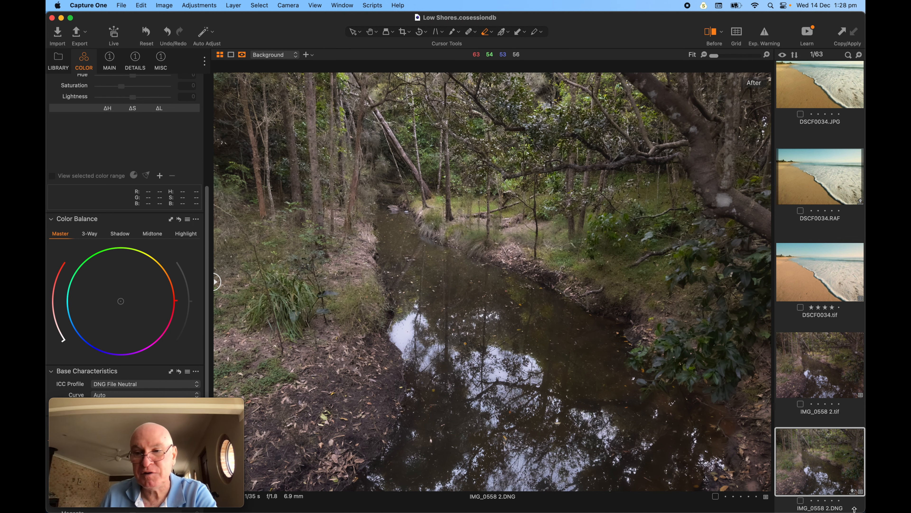
Display IMG_0558 2.tif on its own with the before/after split view turned off.
left_click(805, 369)
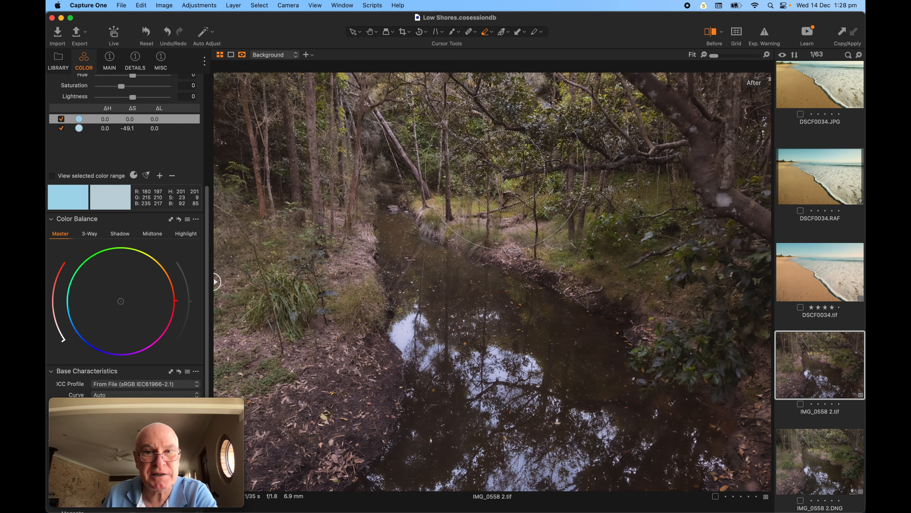
key("ctrl+Up")
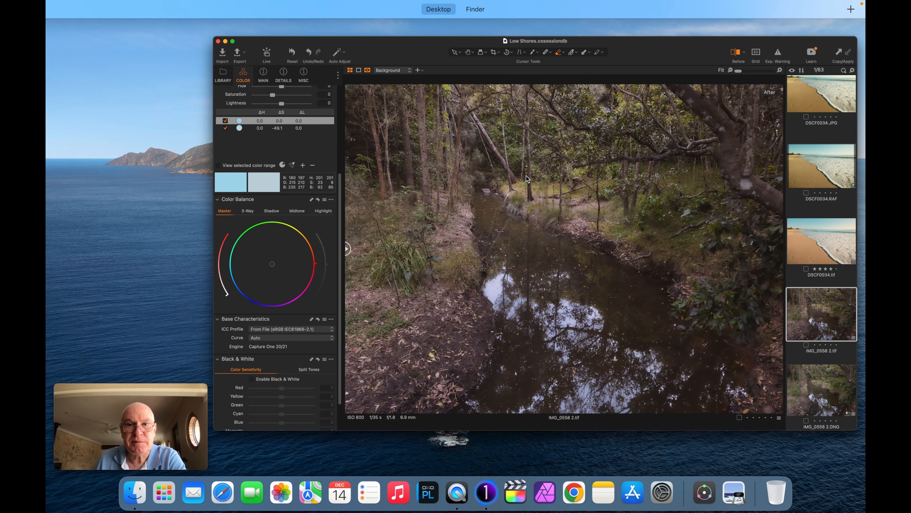
left_click(234, 42)
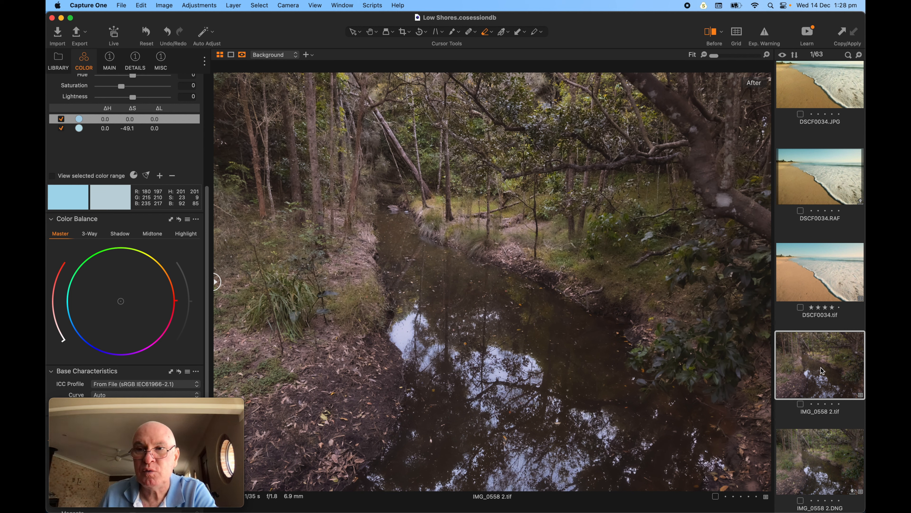
left_click(710, 33)
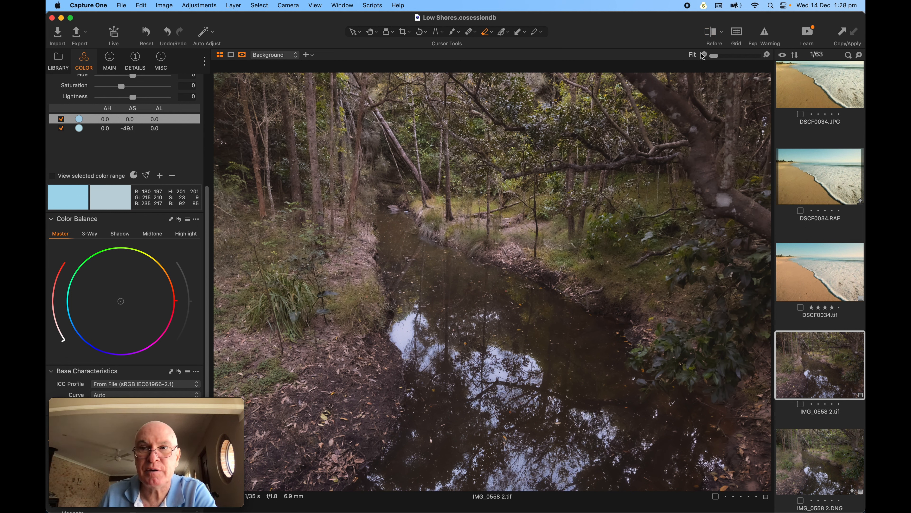